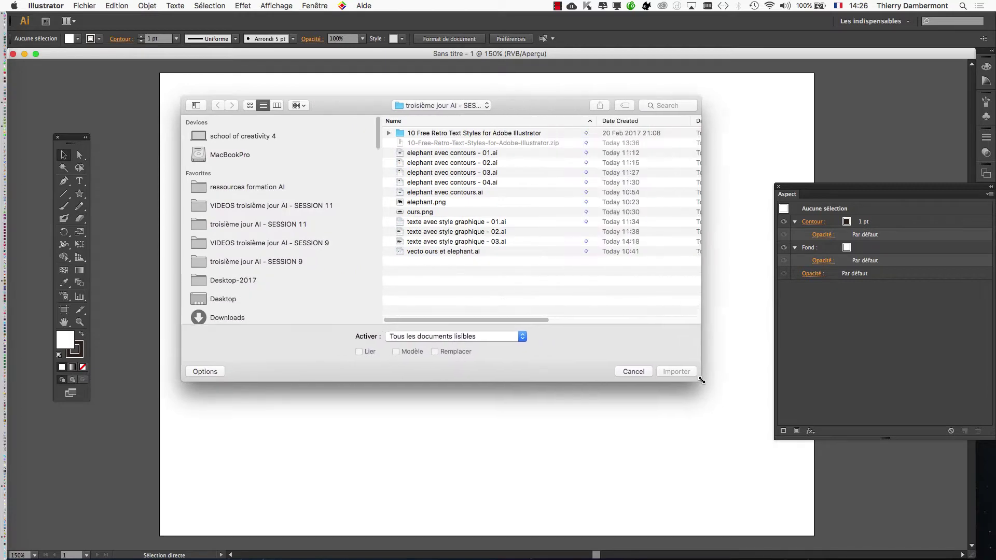
# Step: Place drawing-tool.jpg as a linked image from the utilisation-de-la-plume folder in troisième jour AI - SESSION 11
pyautogui.click(263, 212)
pyautogui.click(262, 228)
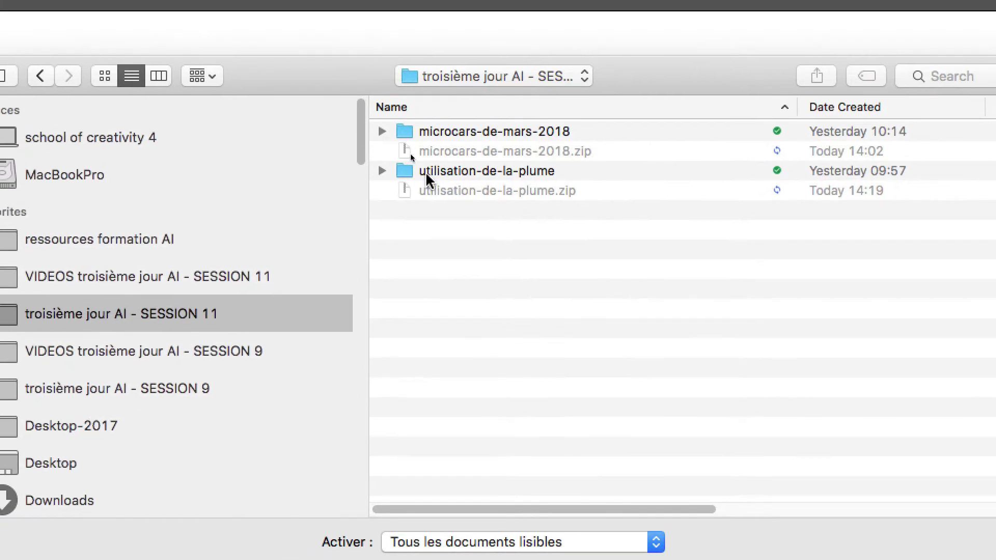
pyautogui.click(395, 170)
pyautogui.click(413, 171)
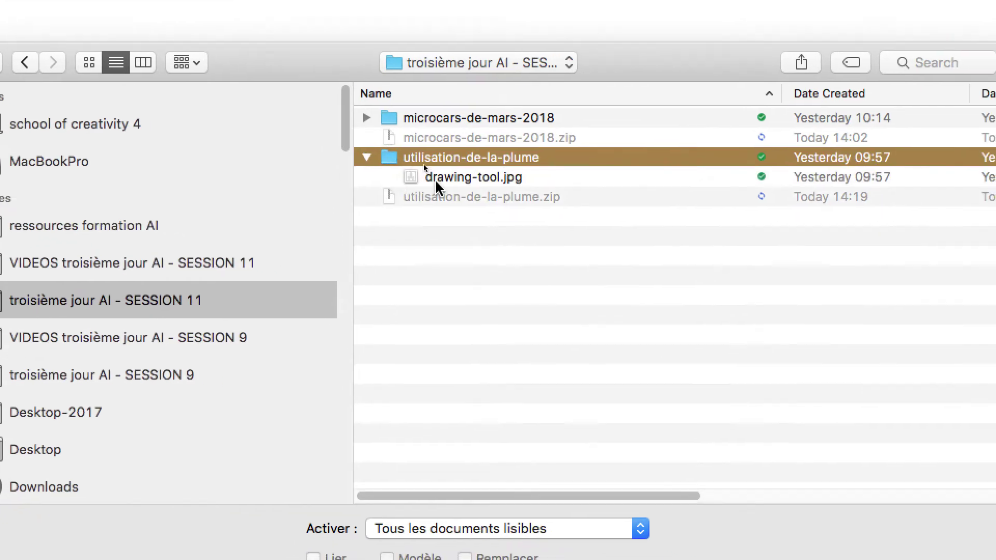
pyautogui.click(494, 192)
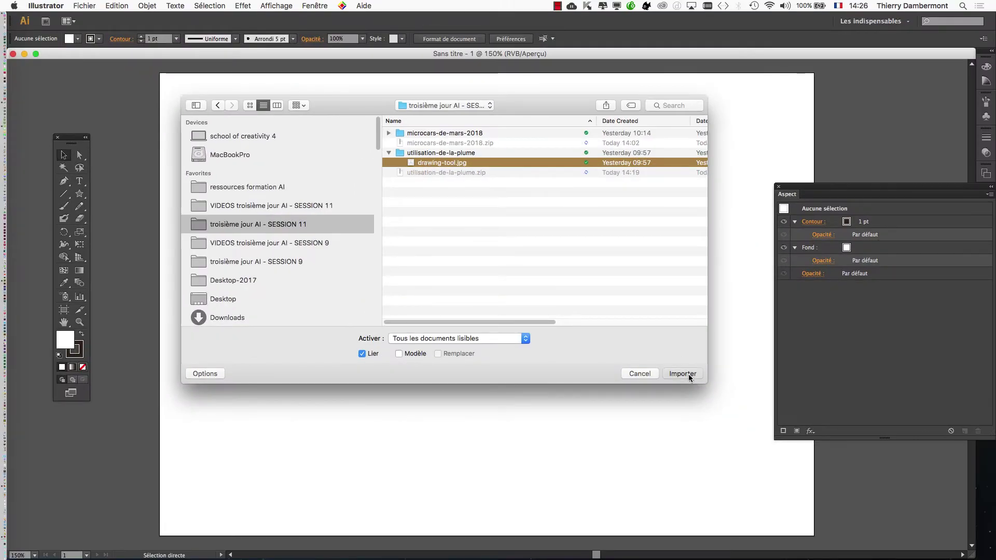
pyautogui.click(689, 374)
# Step: Scale the placed compass image proportionally about its centre to about 188 mm wide so it fits the artboard
pyautogui.scroll(-3, 680, 306)
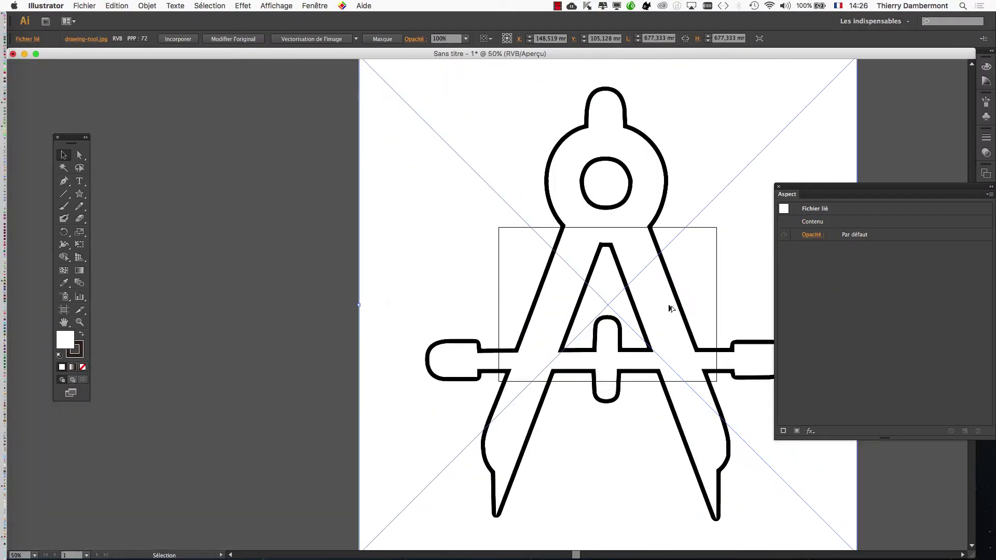
pyautogui.scroll(-3, 669, 302)
pyautogui.hscroll(5, 474, 267)
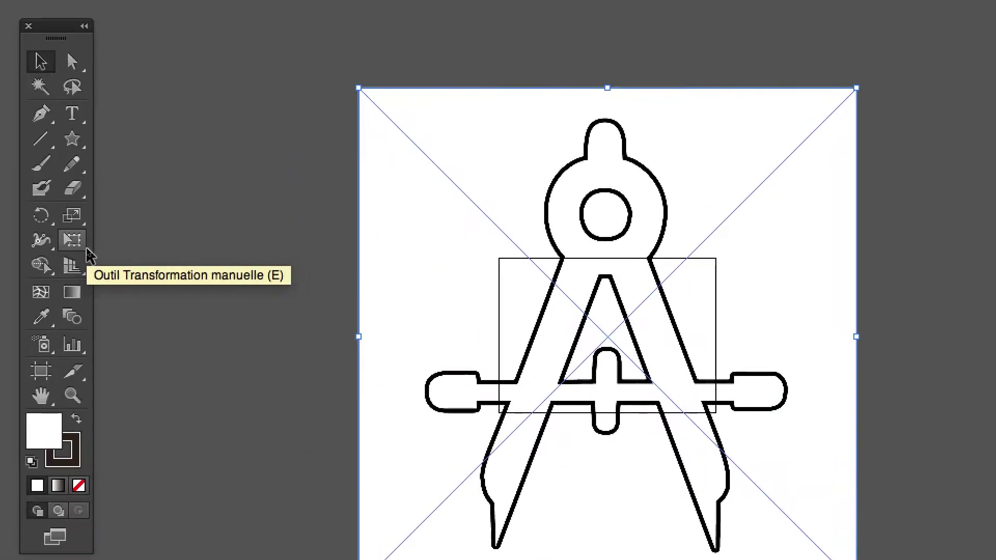
pyautogui.click(86, 248)
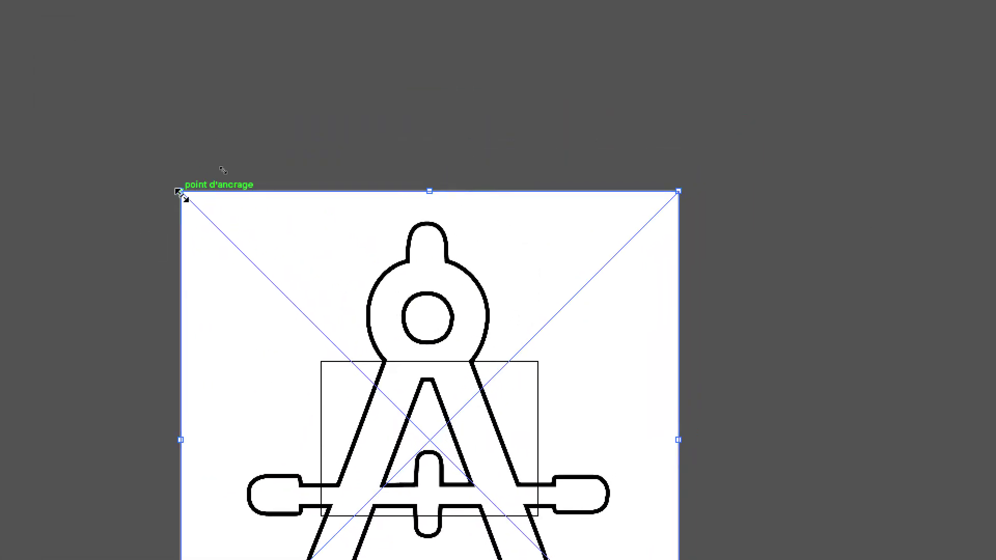
pyautogui.moveTo(358, 88); pyautogui.dragTo(384, 121)
pyautogui.moveTo(191, 206); pyautogui.dragTo(328, 350)
pyautogui.moveTo(239, 257); pyautogui.dragTo(247, 263)
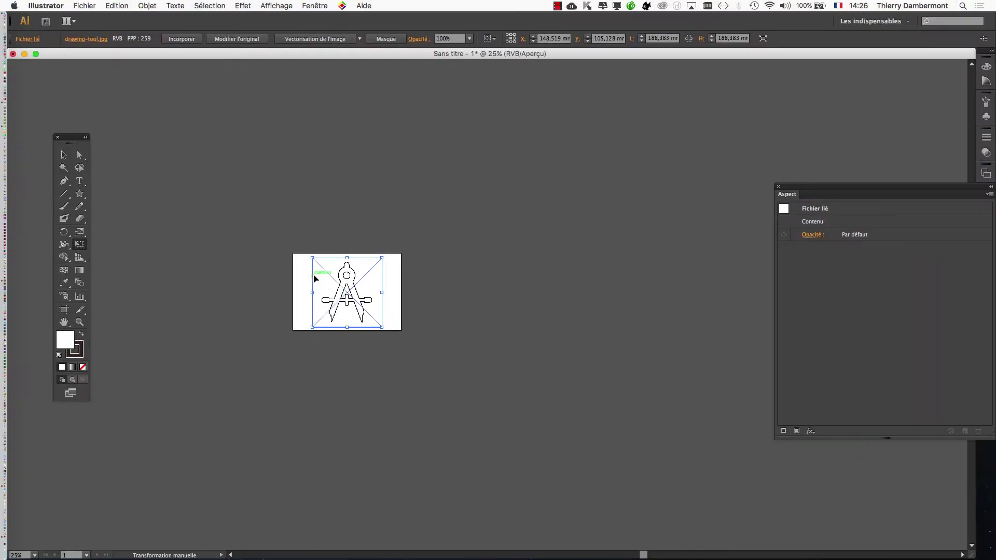
pyautogui.scroll(2, 425, 353)
pyautogui.scroll(2, 301, 282)
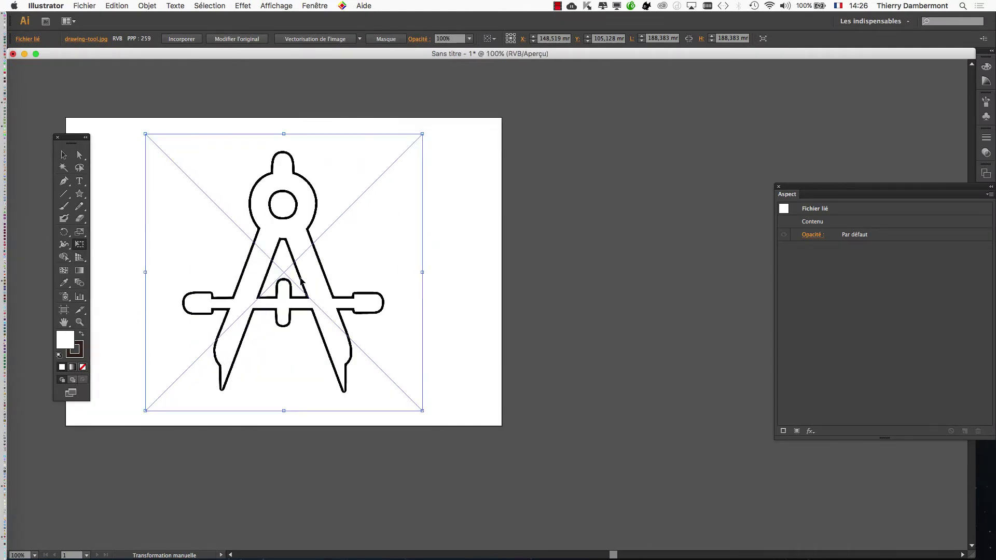
pyautogui.hscroll(-5, 288, 275)
pyautogui.scroll(1, 288, 275)
# Step: Move the compass image slightly upward on the artboard to a Y position of about 102 mm and deselect it
pyautogui.click(63, 155)
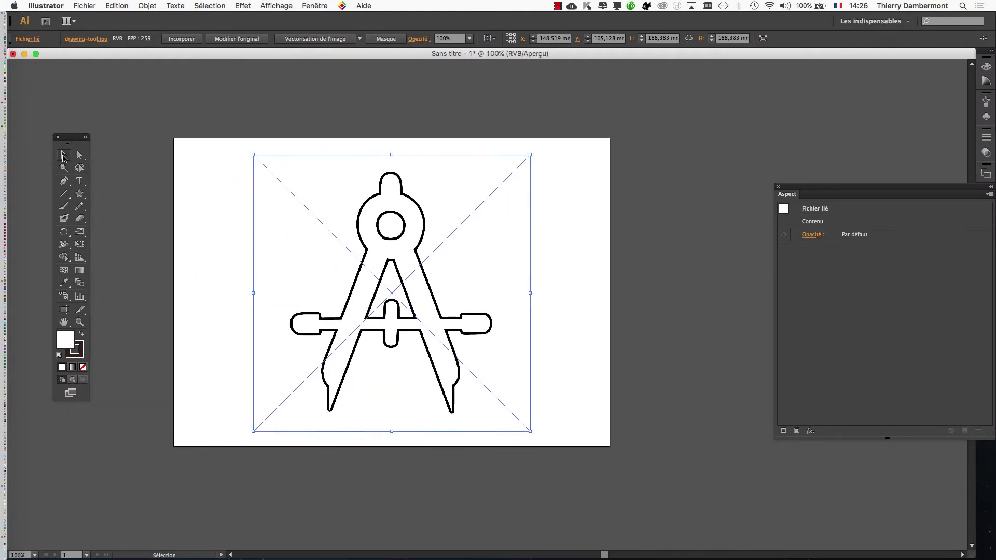
pyautogui.moveTo(364, 248); pyautogui.dragTo(364, 243)
pyautogui.click(213, 272)
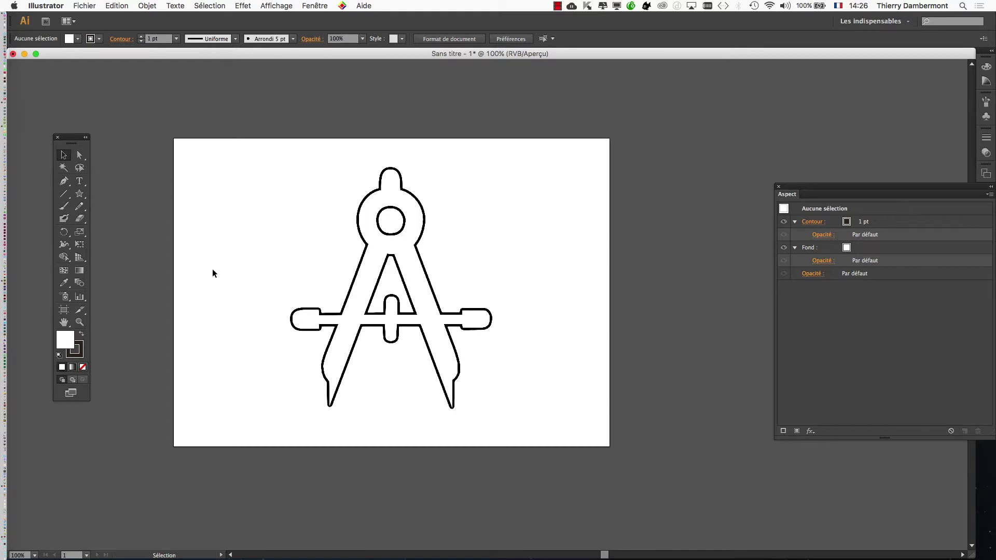
# Step: Examine the link details of the compass image, including its format, location, resolution and dimensions, and close them
pyautogui.click(353, 303)
pyautogui.click(315, 6)
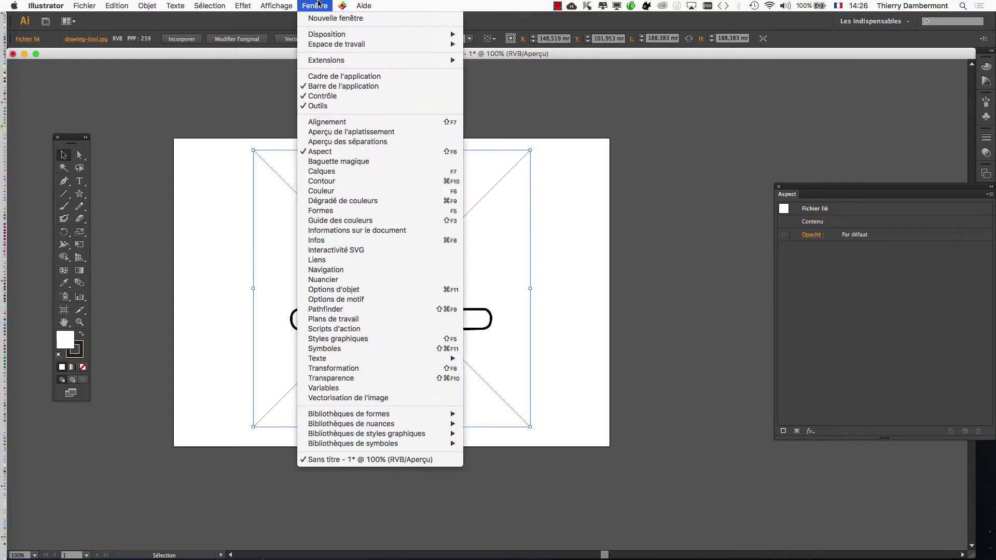
pyautogui.click(354, 261)
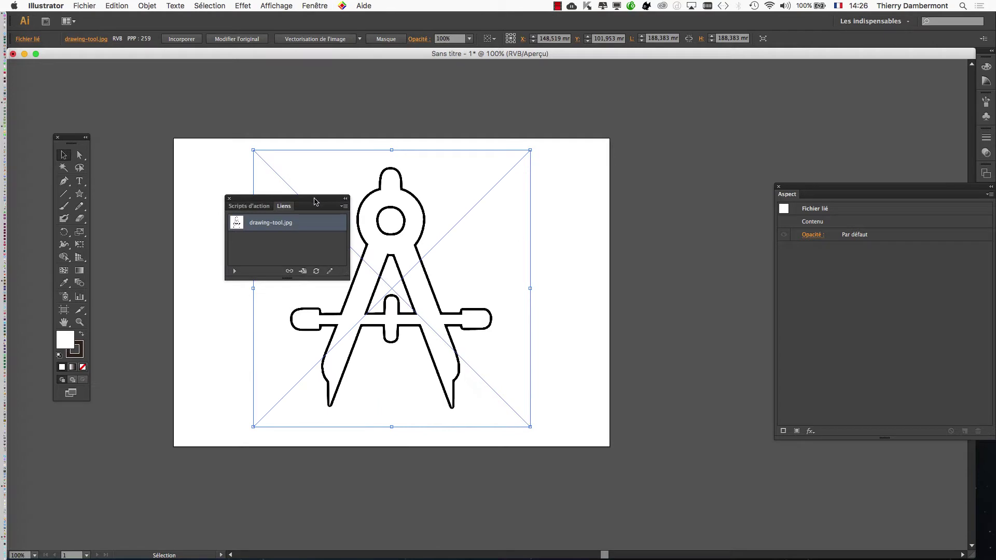
pyautogui.moveTo(314, 202); pyautogui.dragTo(615, 111)
pyautogui.click(591, 224)
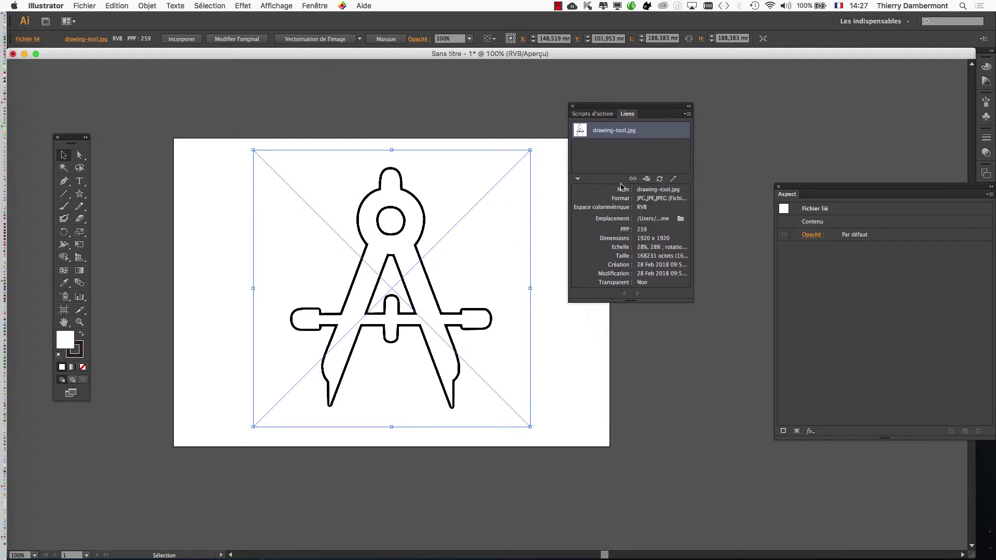
pyautogui.moveTo(693, 302); pyautogui.dragTo(766, 358)
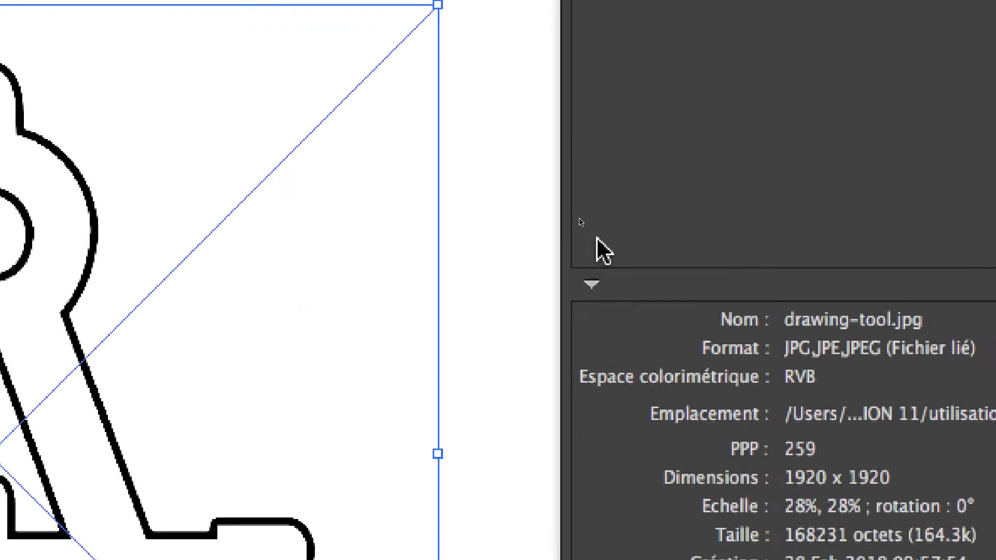
pyautogui.click(482, 544)
pyautogui.click(482, 543)
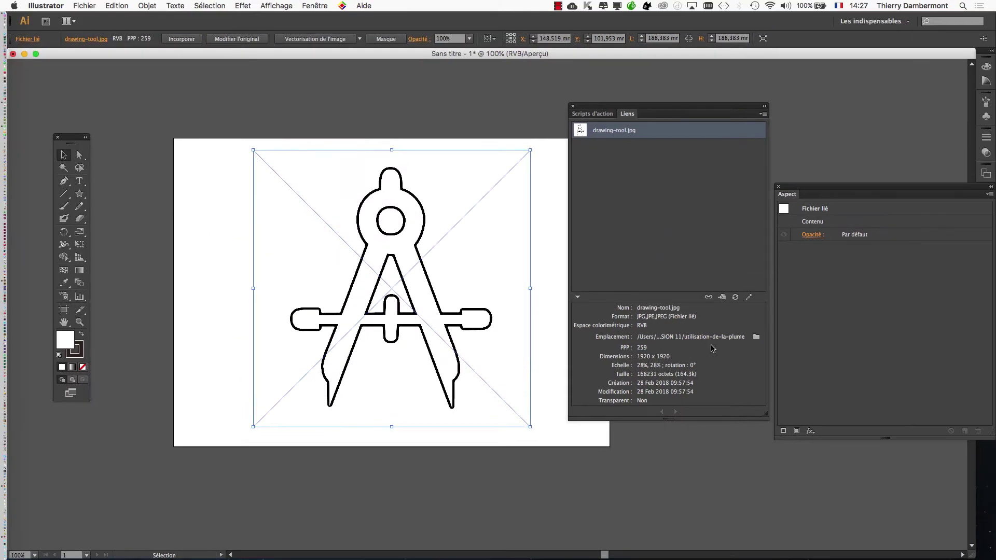
pyautogui.click(573, 107)
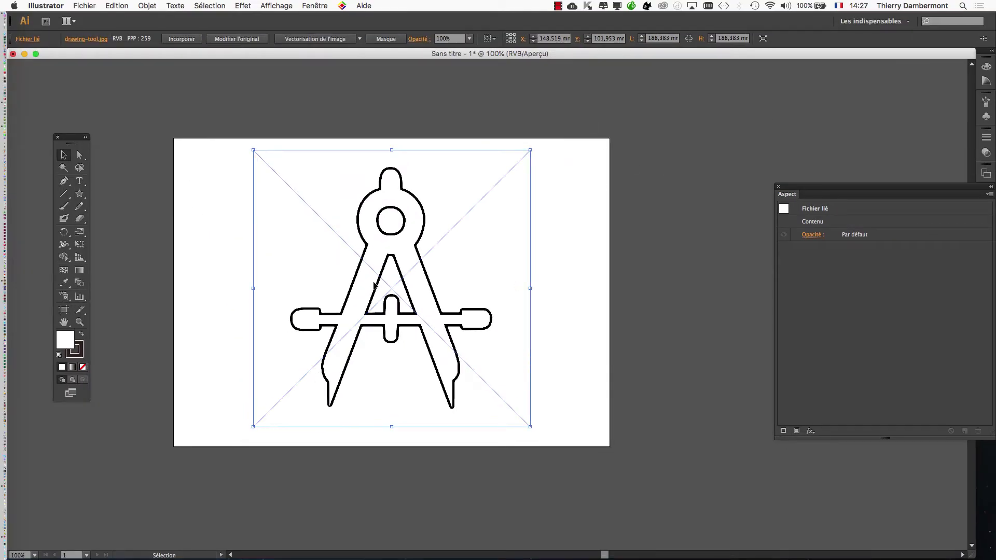
# Step: Show the layer list with a custom row size of 80 pixels, shrink it and place it beside the drawing
pyautogui.click(315, 6)
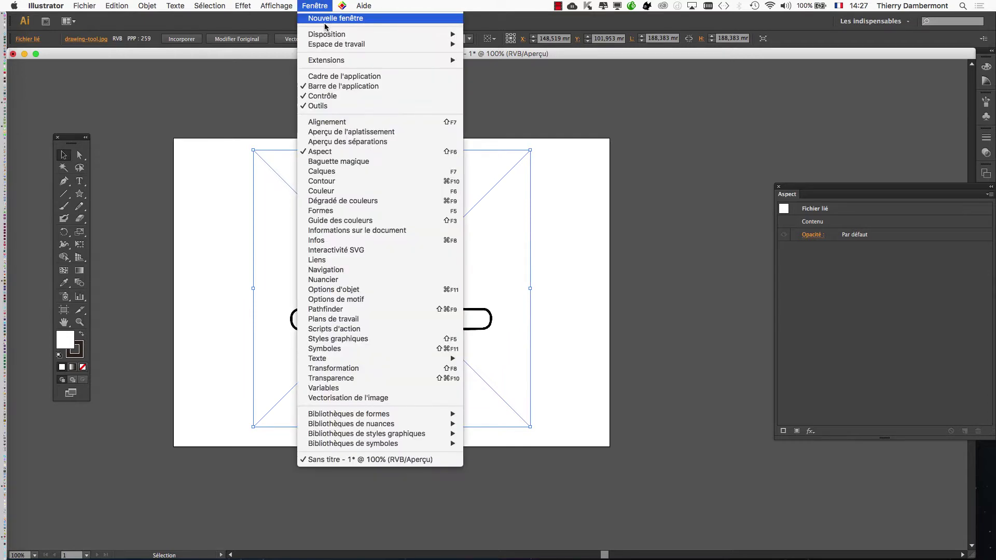
pyautogui.click(325, 172)
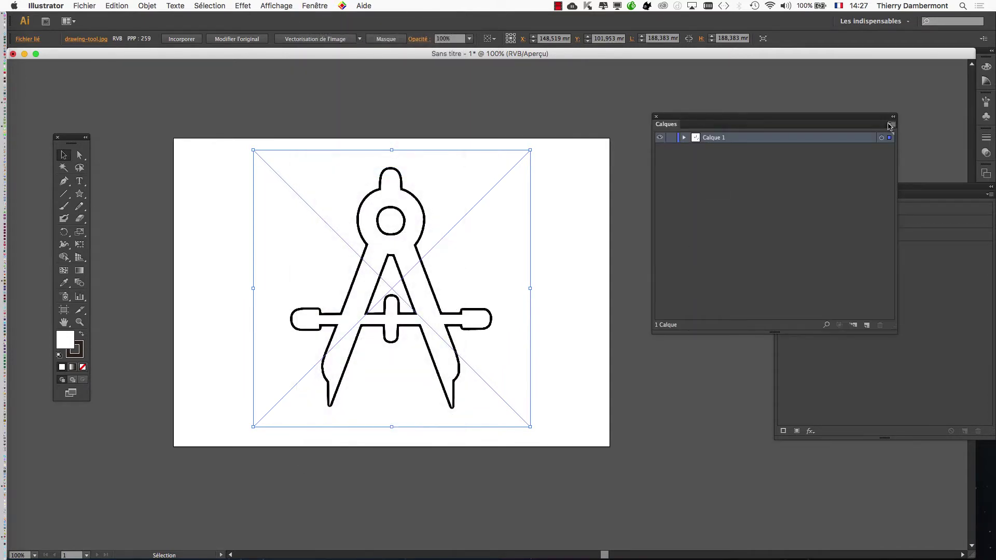
pyautogui.moveTo(891, 126); pyautogui.dragTo(720, 98)
pyautogui.click(721, 97)
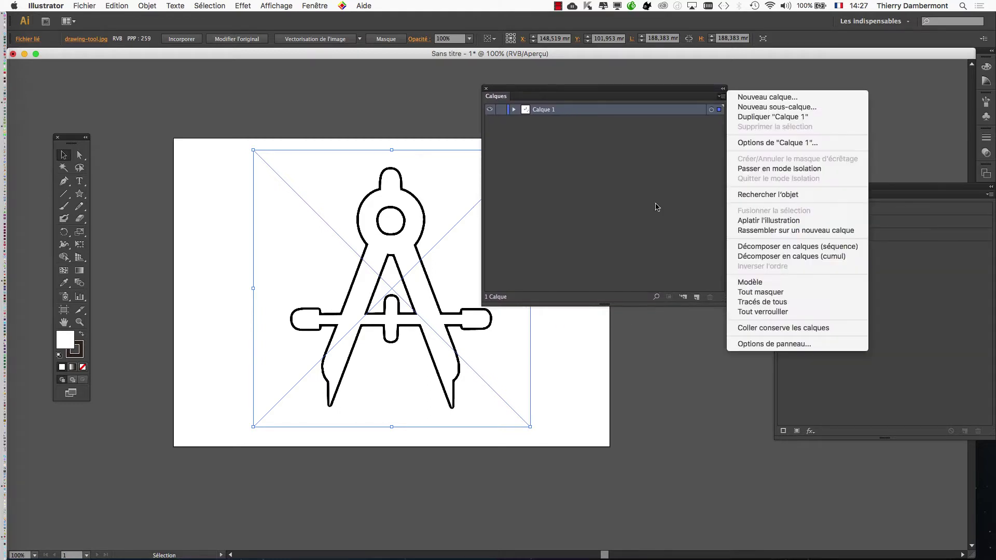
pyautogui.click(763, 342)
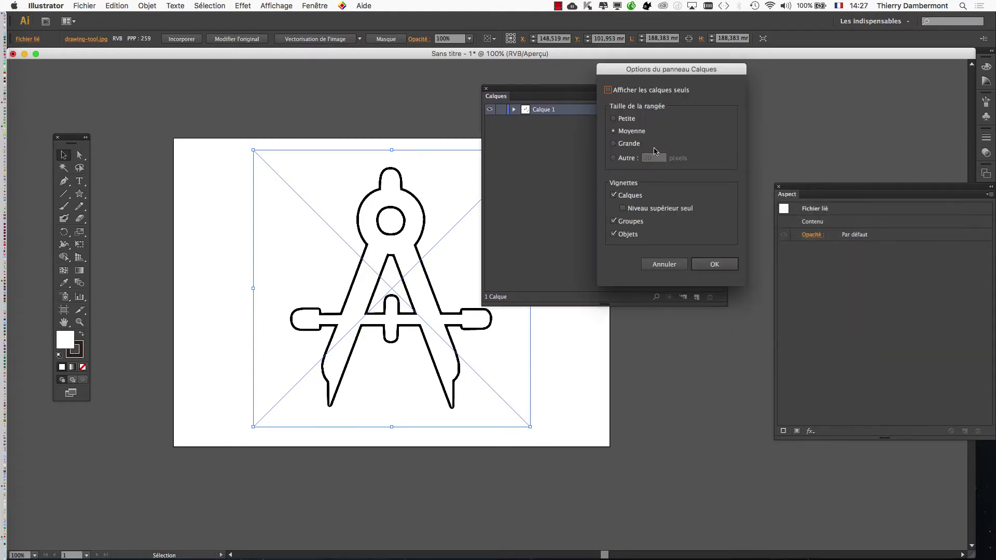
pyautogui.click(630, 158)
pyautogui.write('80')
pyautogui.press('Return')
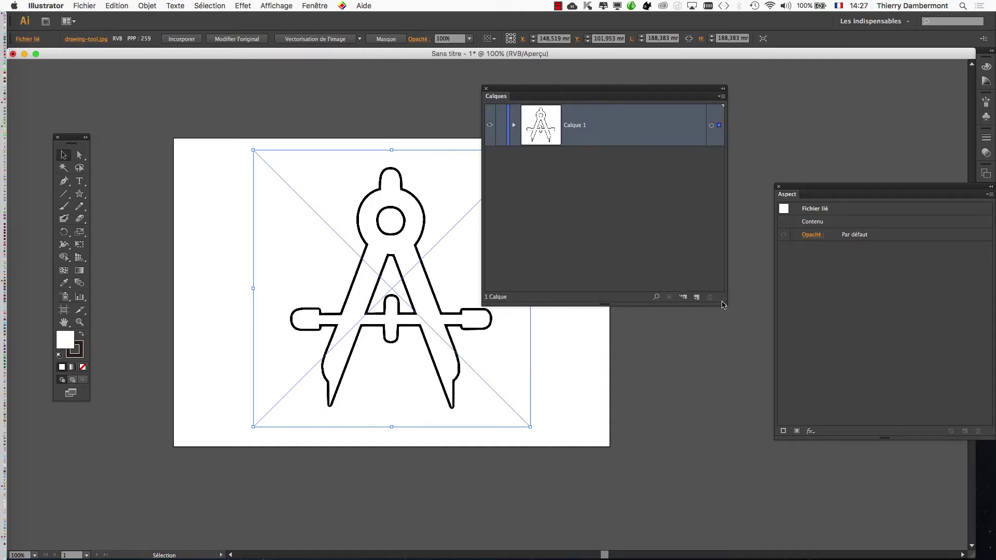
pyautogui.moveTo(723, 300); pyautogui.dragTo(703, 209)
pyautogui.moveTo(590, 91); pyautogui.dragTo(661, 181)
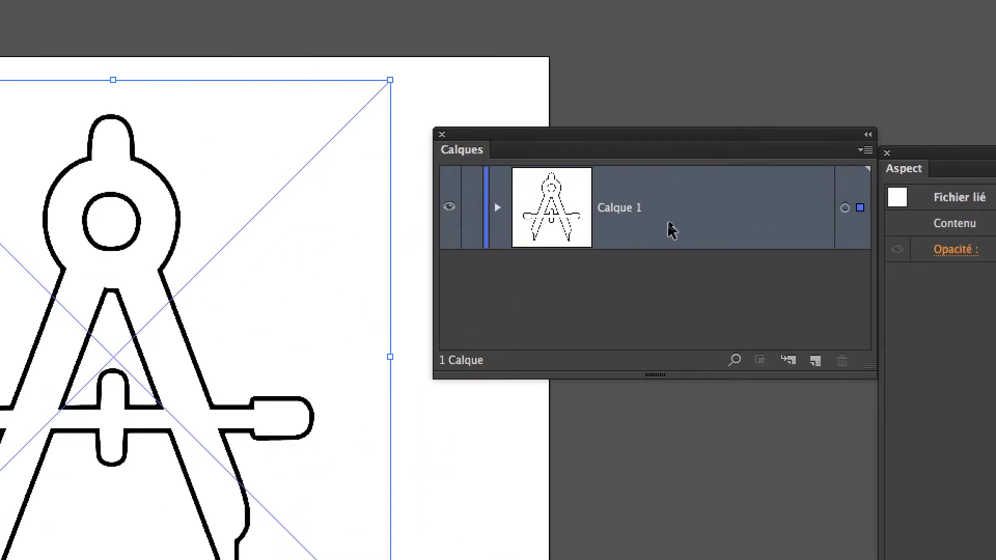
# Step: Turn Calque 1 into a template layer with its images dimmed to 50%, and move the layer list lower
pyautogui.doubleClick(672, 230)
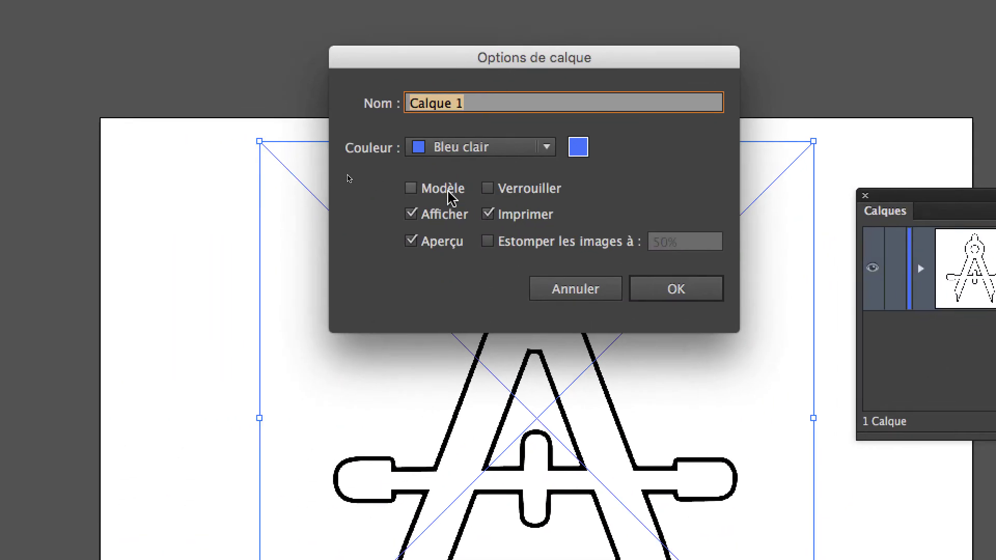
pyautogui.click(450, 196)
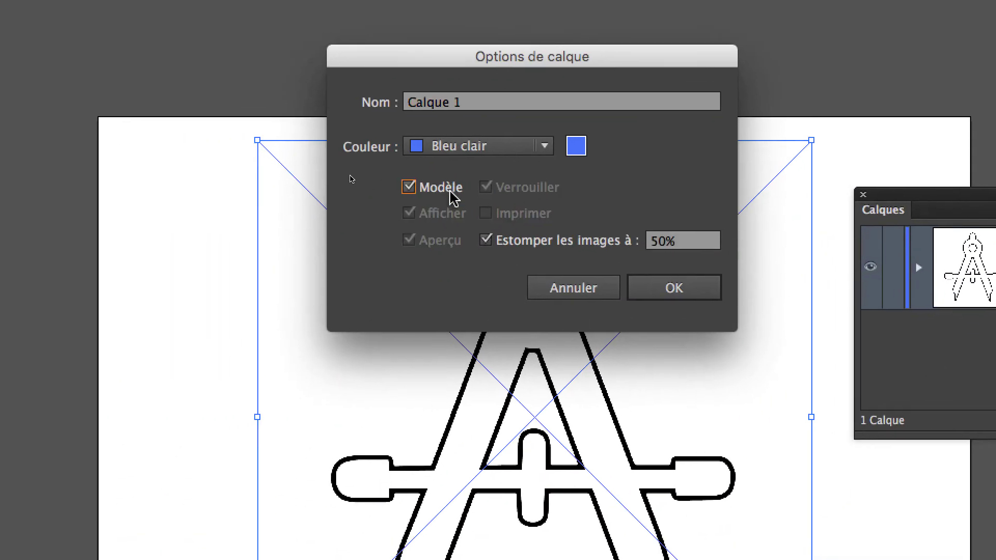
pyautogui.click(676, 289)
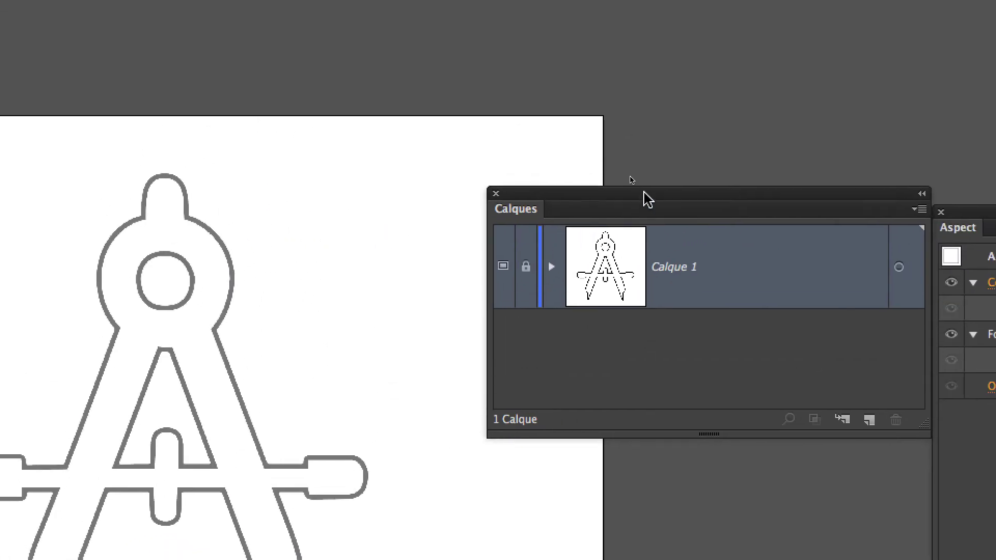
pyautogui.moveTo(638, 158); pyautogui.dragTo(611, 276)
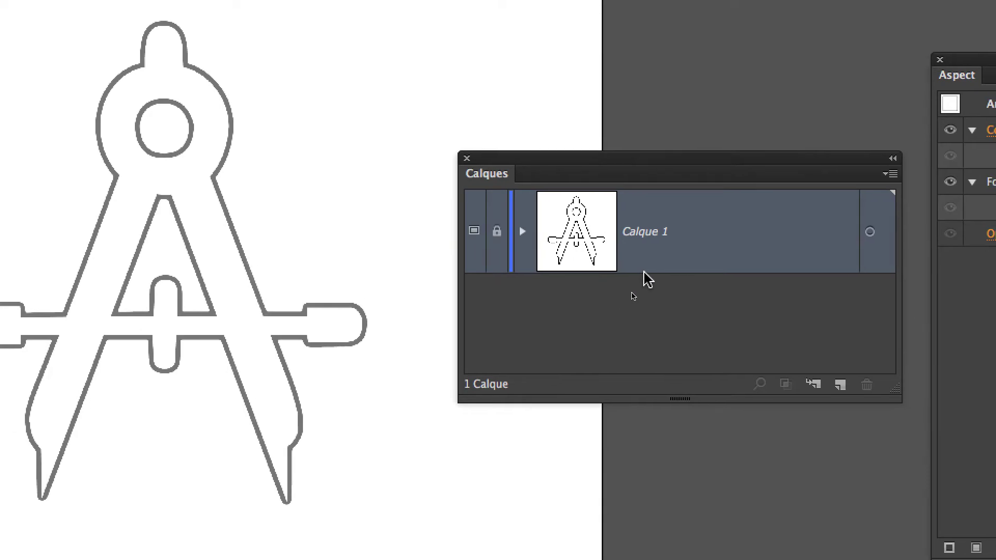
# Step: Set the image dimming of the template layer Calque 1 to 30%
pyautogui.doubleClick(662, 267)
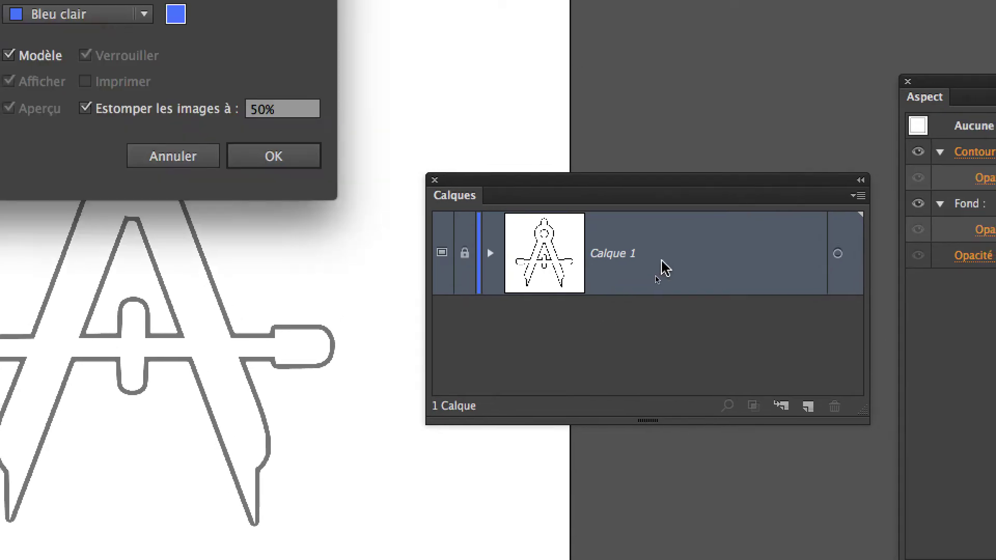
pyautogui.click(585, 203)
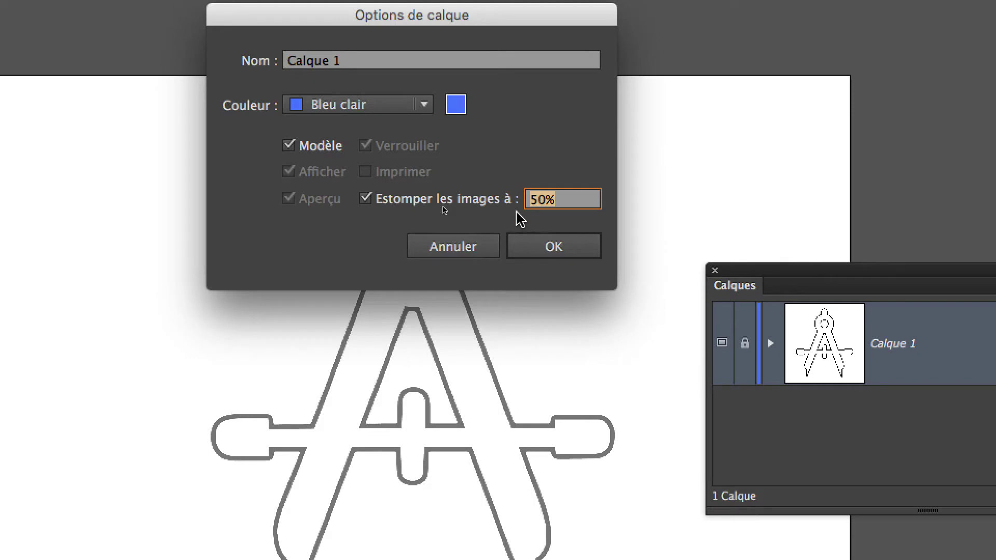
pyautogui.write('30')
pyautogui.press('Tab')
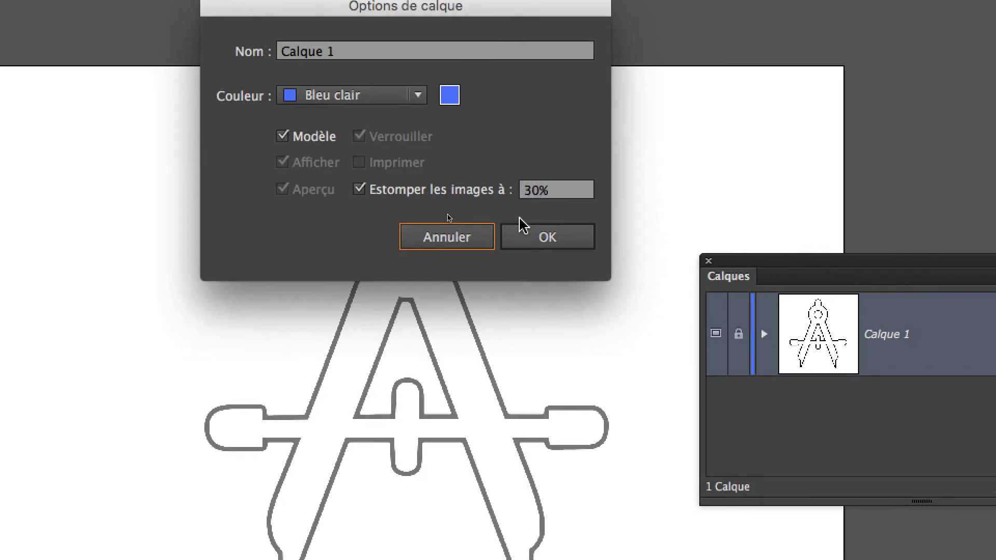
pyautogui.click(543, 244)
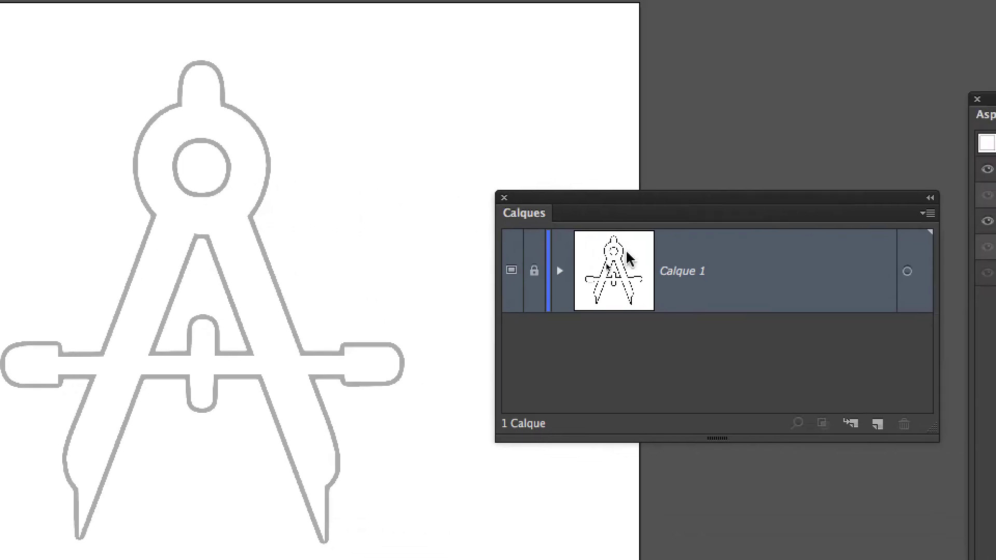
# Step: Set the image dimming of the template layer Calque 1 to 20% and recheck its layer options
pyautogui.doubleClick(921, 323)
pyautogui.press('Tab')
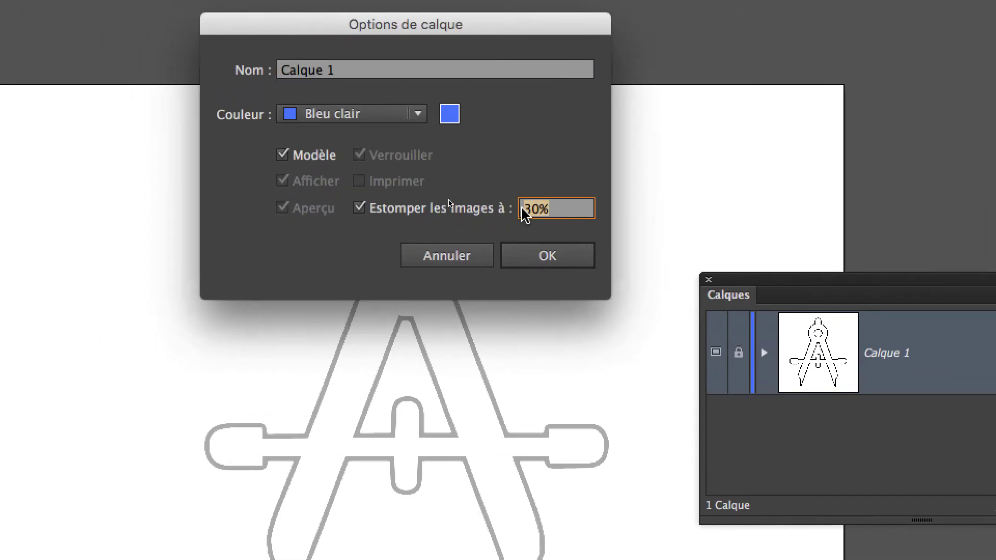
pyautogui.write('2')
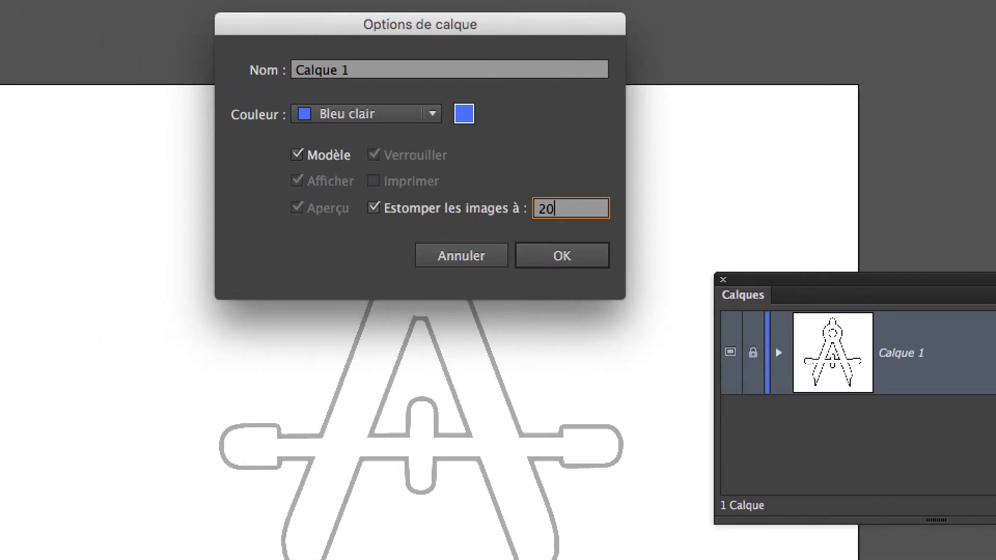
pyautogui.write('0')
pyautogui.click(566, 261)
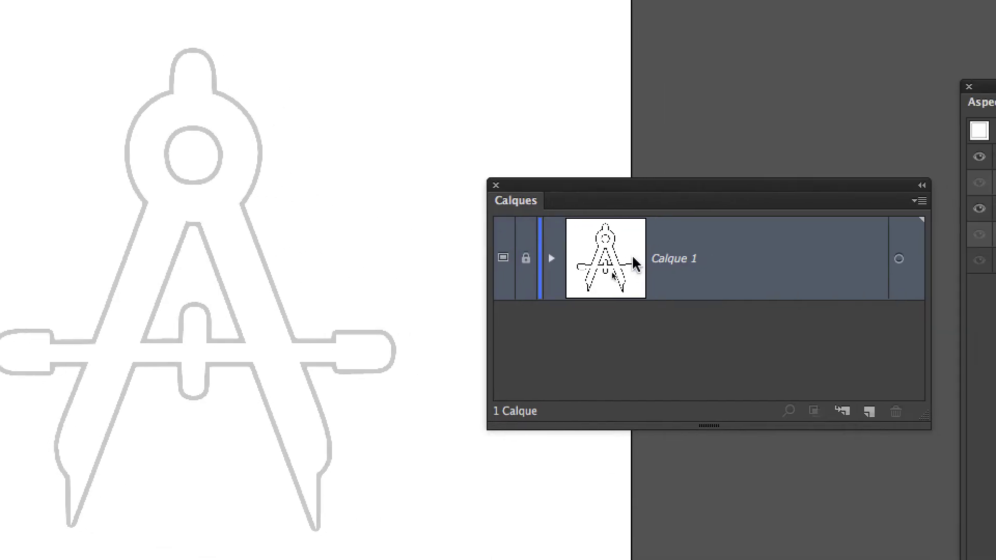
pyautogui.doubleClick(681, 269)
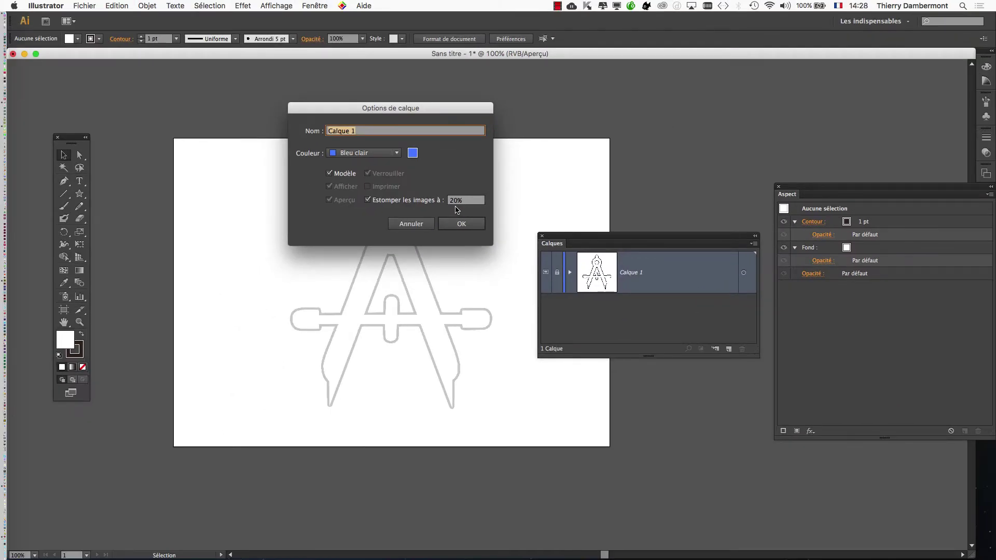
pyautogui.click(460, 224)
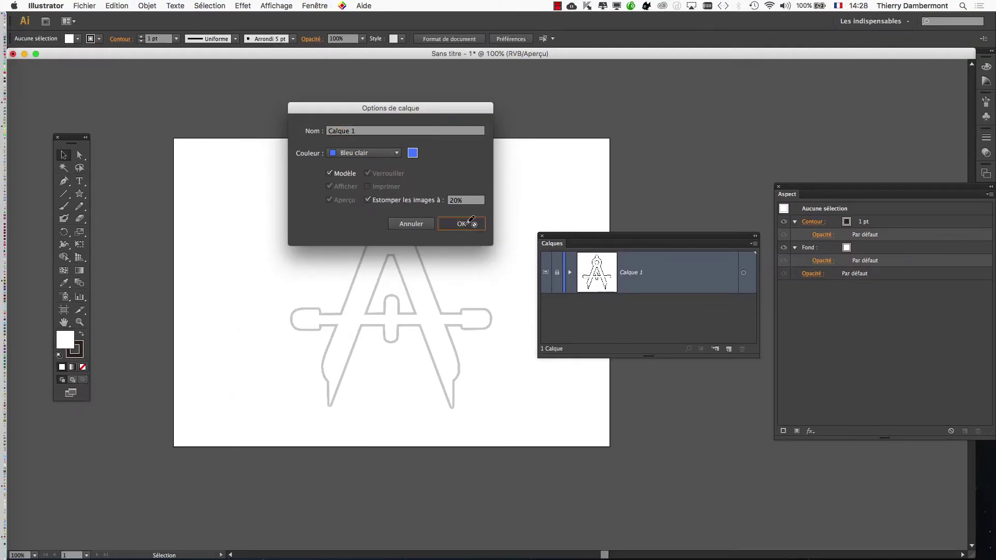
# Step: Close the layer list and examine the dimmed compass outline up close around the legs, crossbar and head
pyautogui.click(542, 236)
pyautogui.scroll(5, 414, 284)
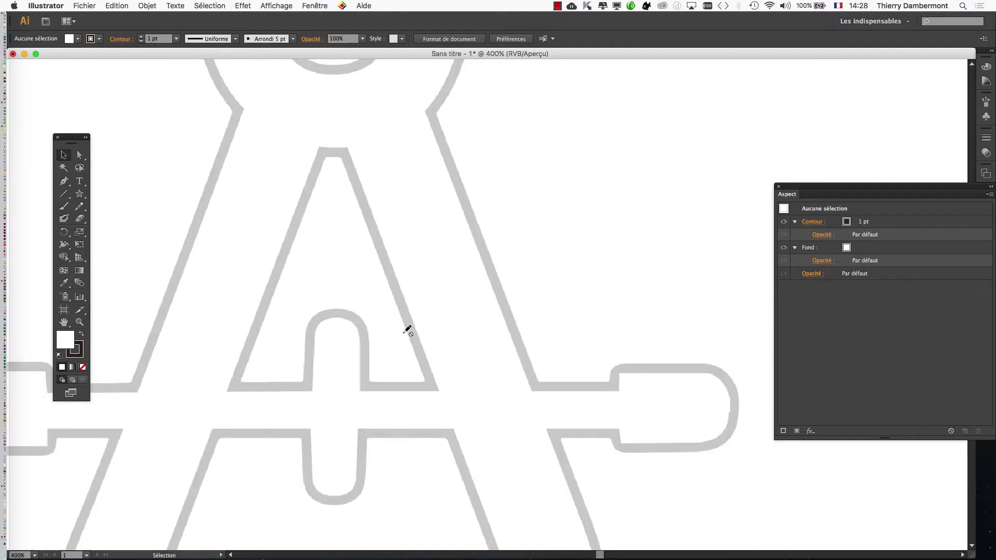
pyautogui.moveTo(356, 350); pyautogui.dragTo(463, 238)
pyautogui.scroll(3, 371, 264)
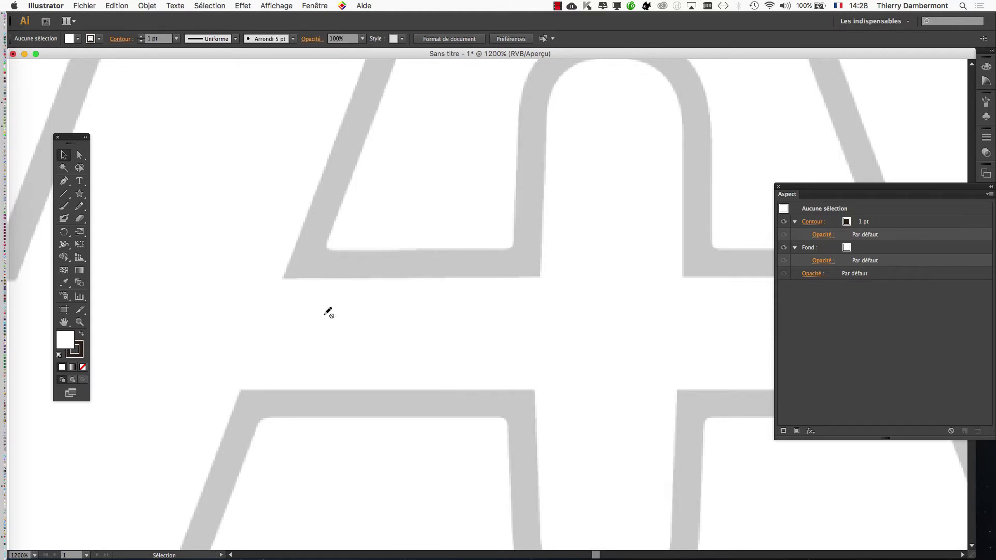
pyautogui.scroll(-4, 352, 319)
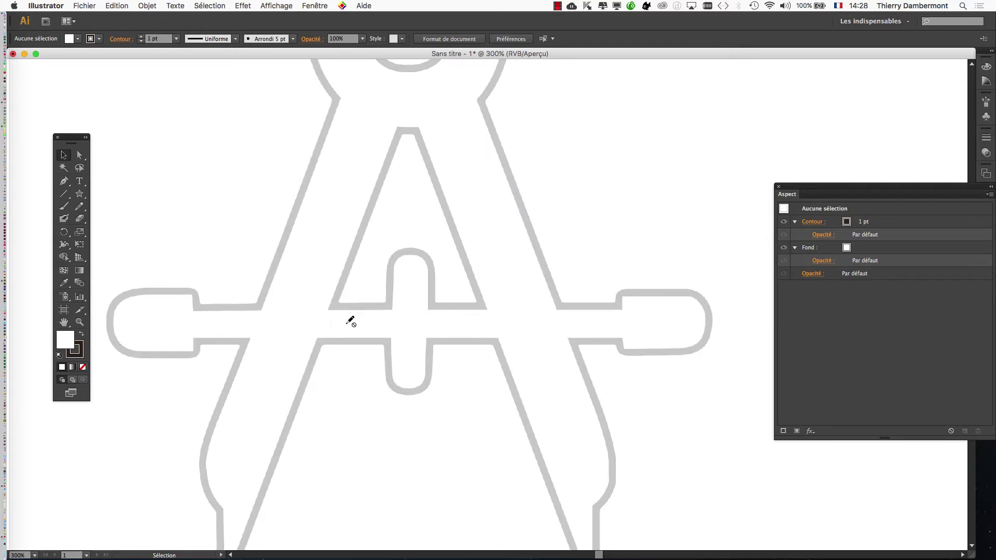
pyautogui.scroll(-1, 351, 322)
pyautogui.scroll(-1, 347, 321)
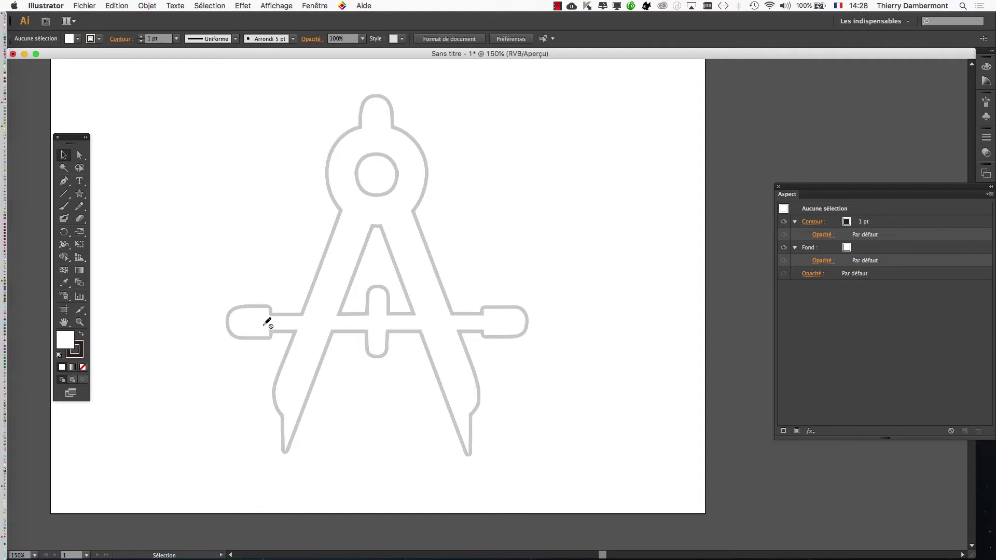
pyautogui.scroll(2, 269, 322)
pyautogui.scroll(1, 270, 321)
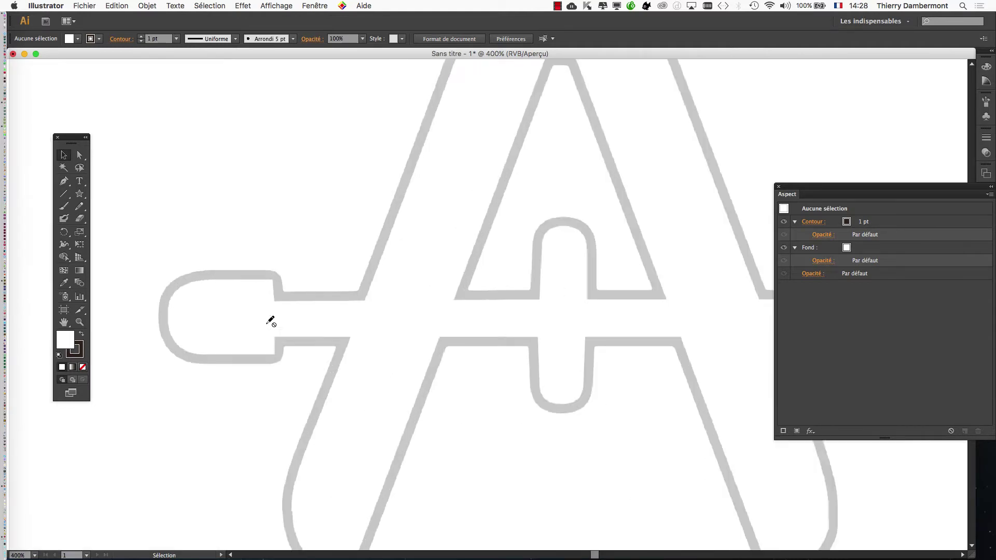
pyautogui.moveTo(350, 257); pyautogui.dragTo(312, 482)
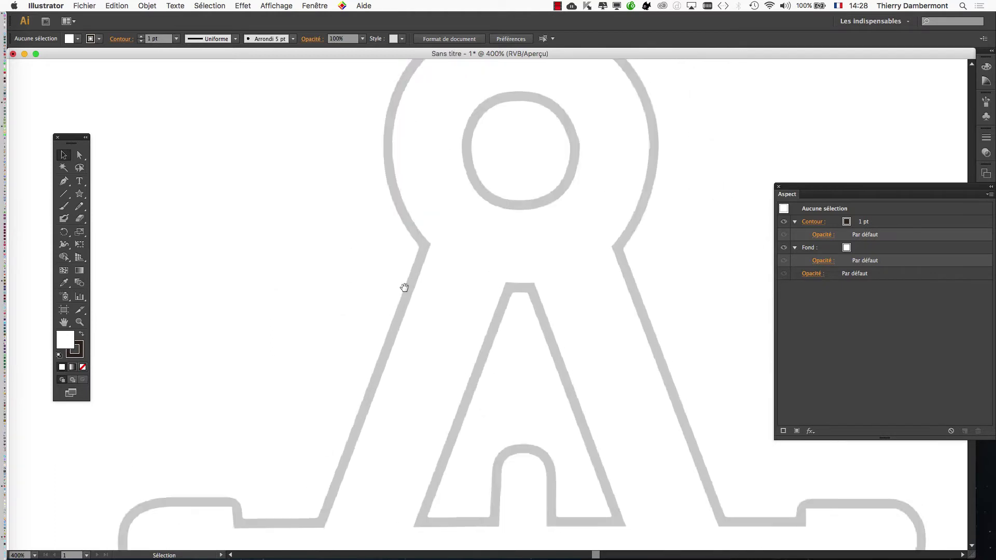
pyautogui.moveTo(404, 286); pyautogui.dragTo(133, 138)
# Step: Move the tool palette slightly up and inward, activate the Pen tool and close the Aspect settings
pyautogui.moveTo(71, 141)
pyautogui.mouseDown()
pyautogui.moveTo(124, 115)
pyautogui.moveTo(107, 112)
pyautogui.mouseUp()
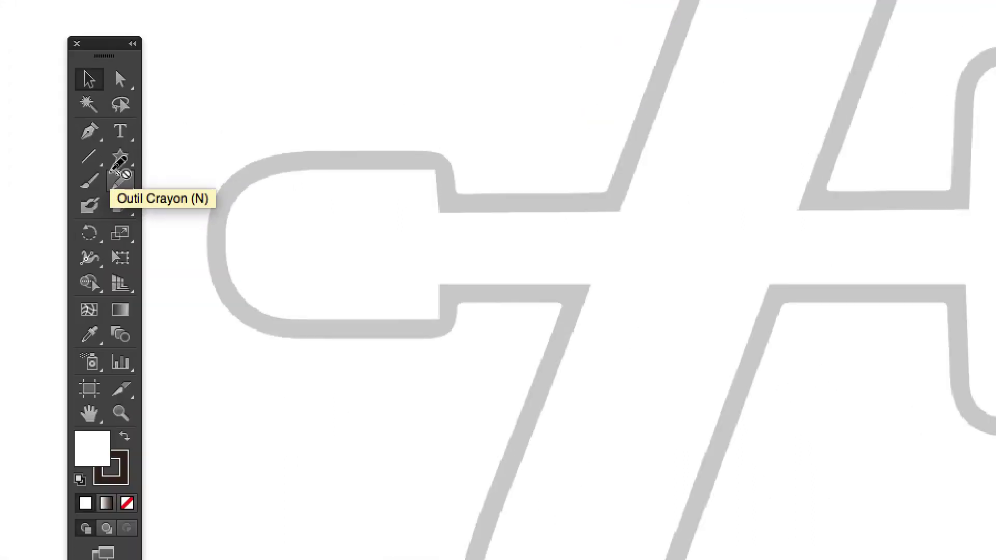
pyautogui.click(99, 151)
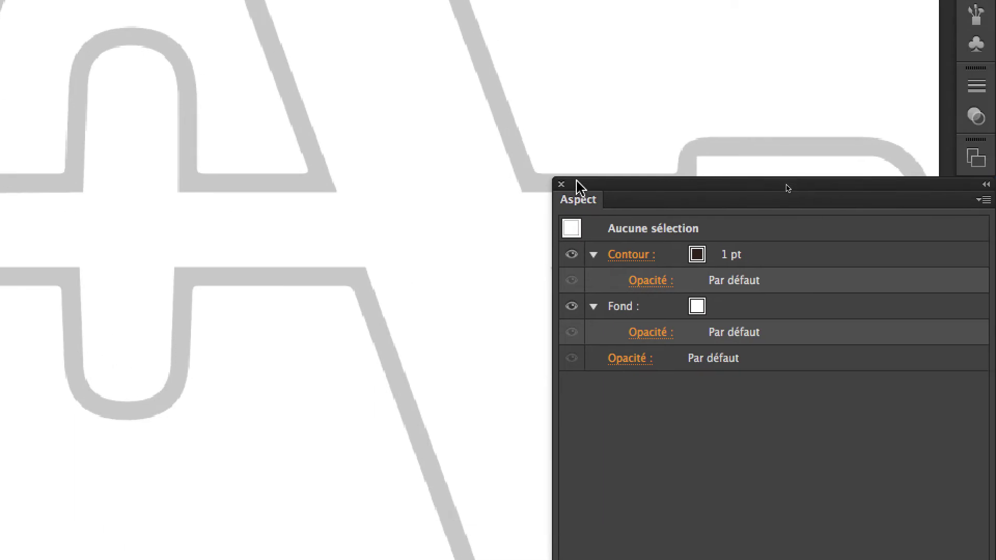
pyautogui.click(576, 180)
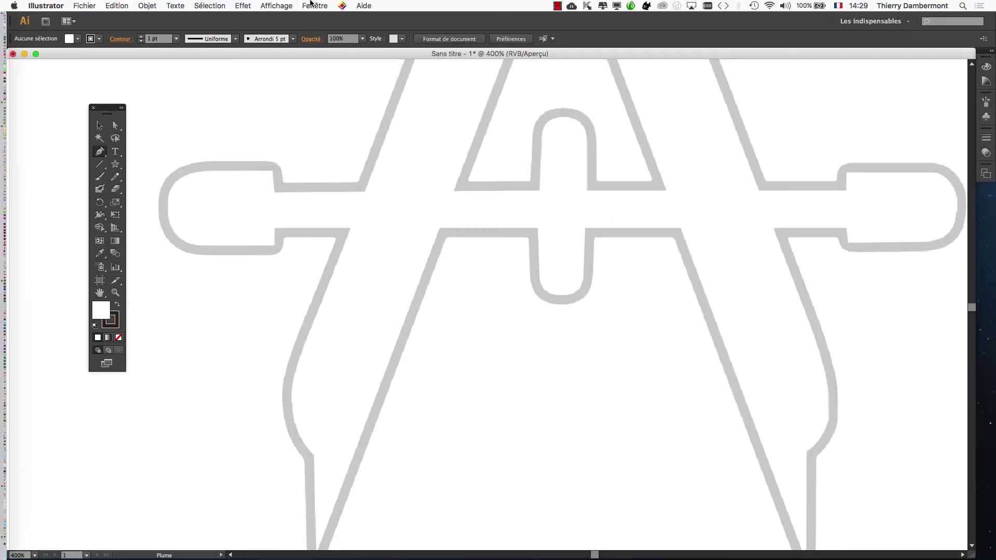
# Step: Reopen the layer list, add a new layer above Calque 1 and enlarge the list to show both layers
pyautogui.click(313, 6)
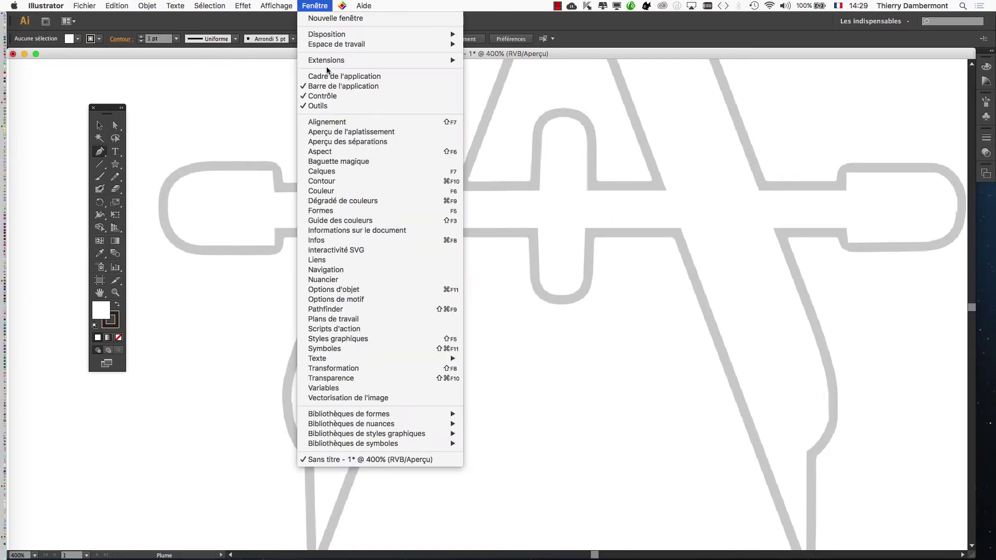
pyautogui.click(348, 172)
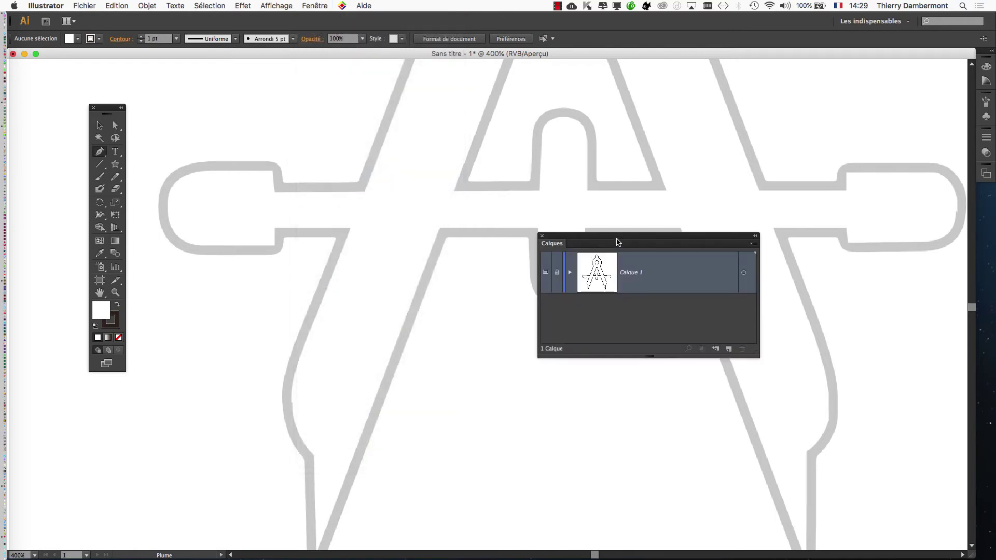
pyautogui.moveTo(616, 239); pyautogui.dragTo(403, 134)
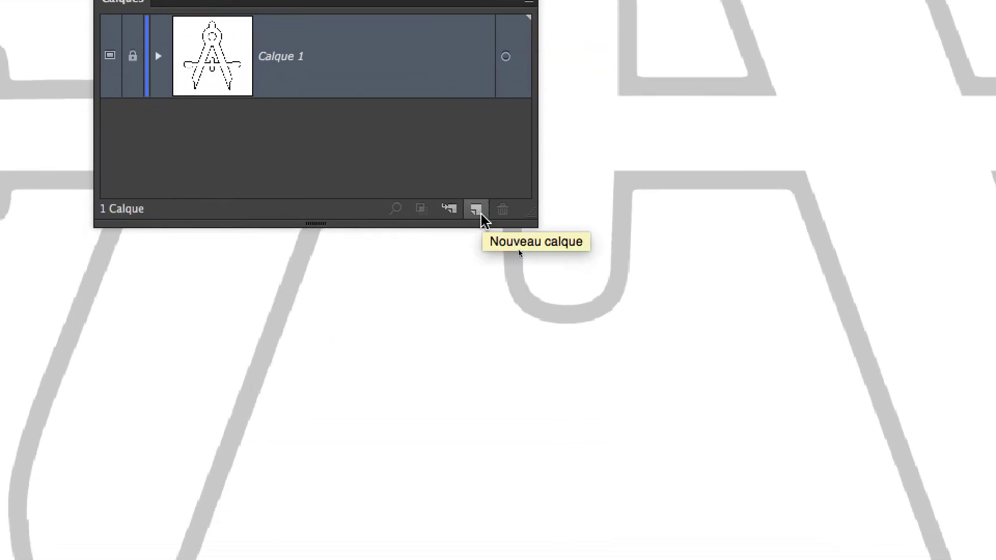
pyautogui.click(481, 213)
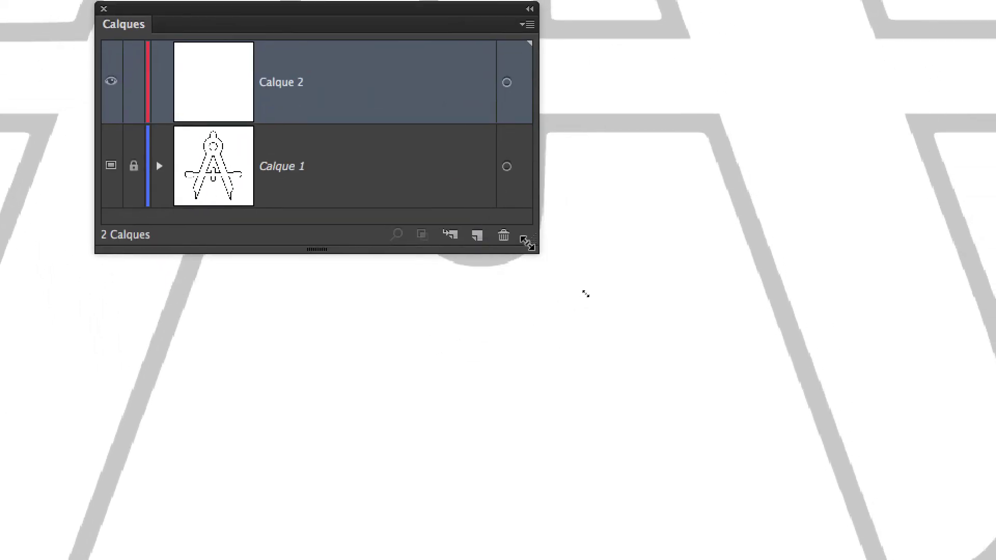
pyautogui.moveTo(564, 367); pyautogui.dragTo(643, 447)
pyautogui.moveTo(183, 1); pyautogui.dragTo(392, 6)
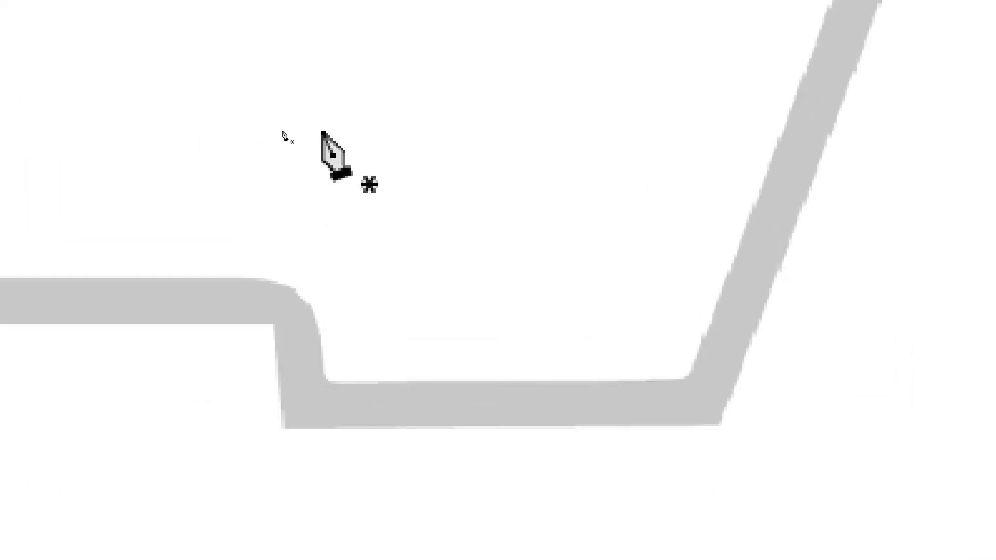
# Step: Switch the Pen tool to its precise cursor and move the layer list away from the compass centre
pyautogui.press('capslock')
pyautogui.press('capslock')
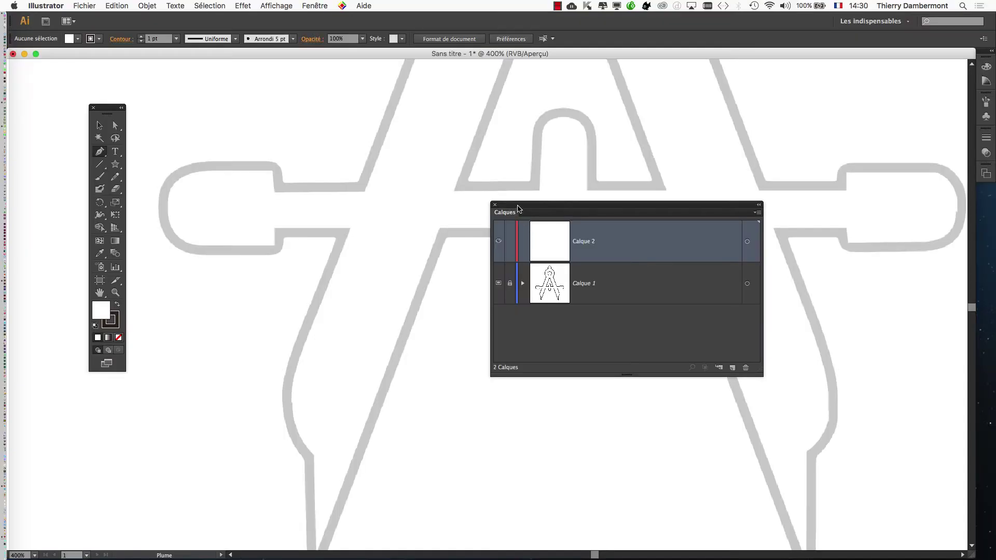
pyautogui.moveTo(518, 208); pyautogui.dragTo(806, 396)
# Step: Examine the template outline up close where the compass's left leg meets the crossbar
pyautogui.moveTo(654, 345); pyautogui.dragTo(551, 498)
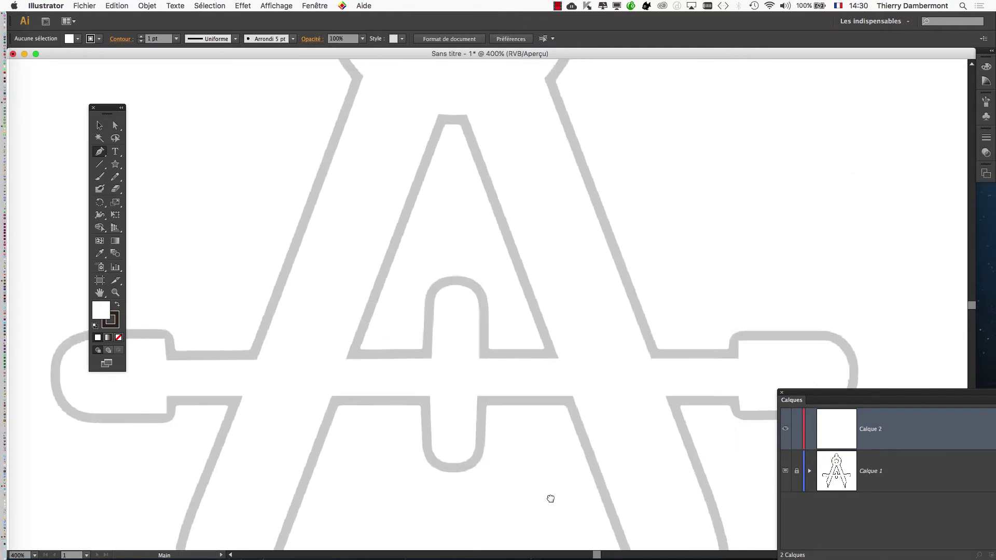
pyautogui.moveTo(465, 312); pyautogui.dragTo(316, 330)
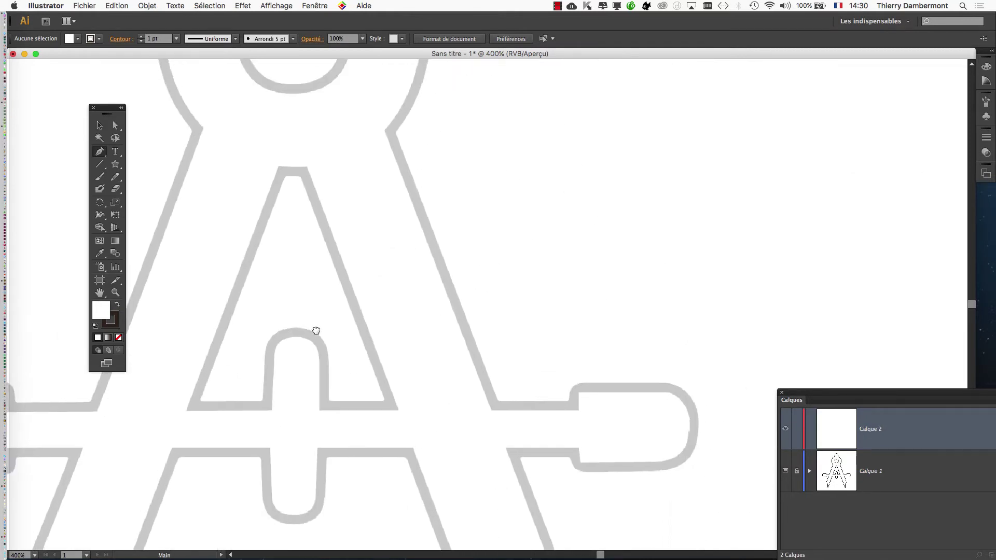
pyautogui.moveTo(381, 289); pyautogui.dragTo(590, 237)
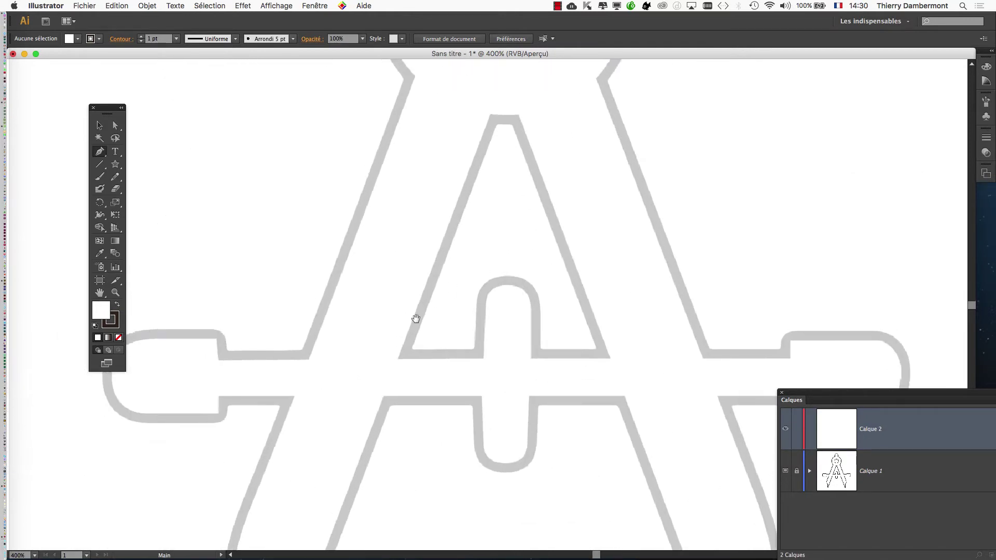
pyautogui.moveTo(417, 319); pyautogui.dragTo(559, 240)
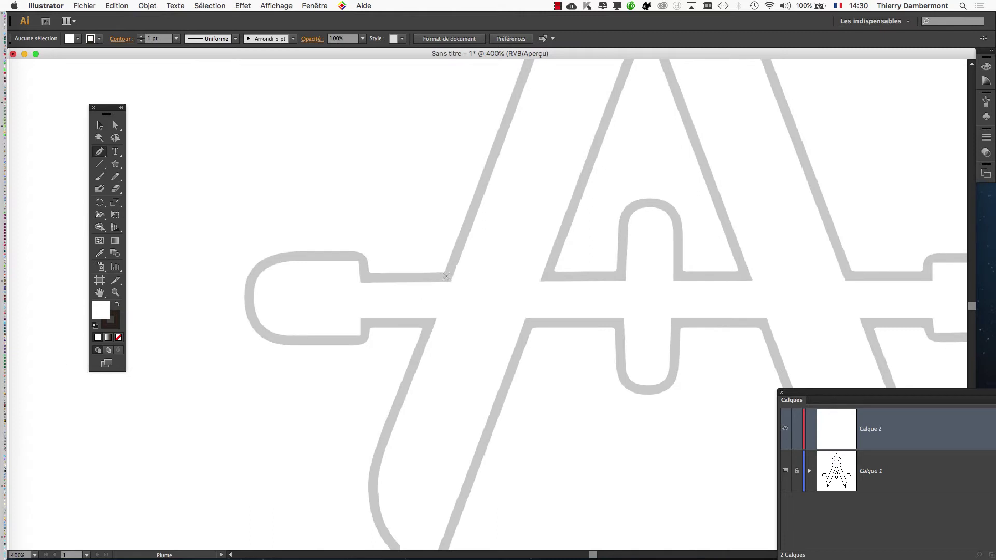
pyautogui.press('super')
pyautogui.press('alt')
pyautogui.scroll(2, 445, 279)
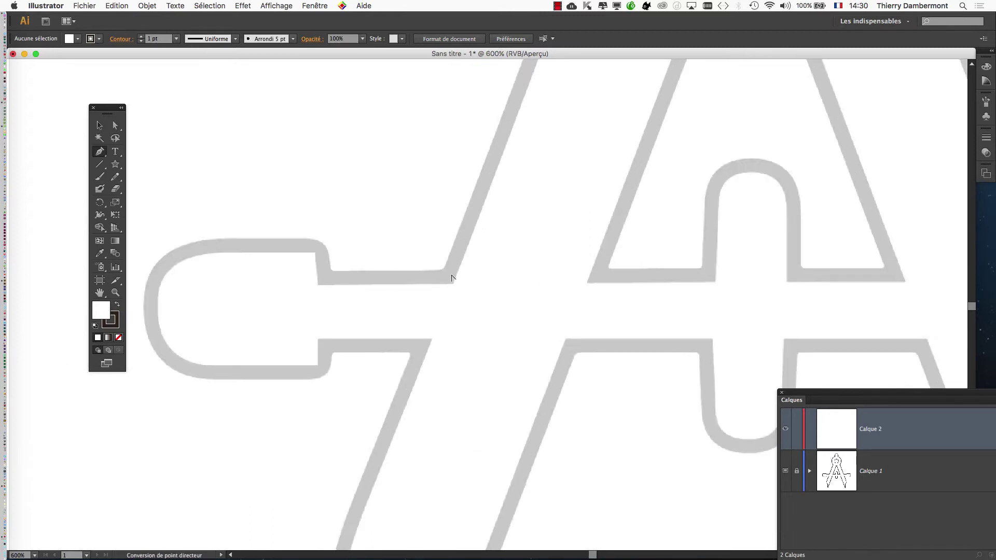
pyautogui.scroll(-3, 451, 278)
pyautogui.scroll(3, 449, 275)
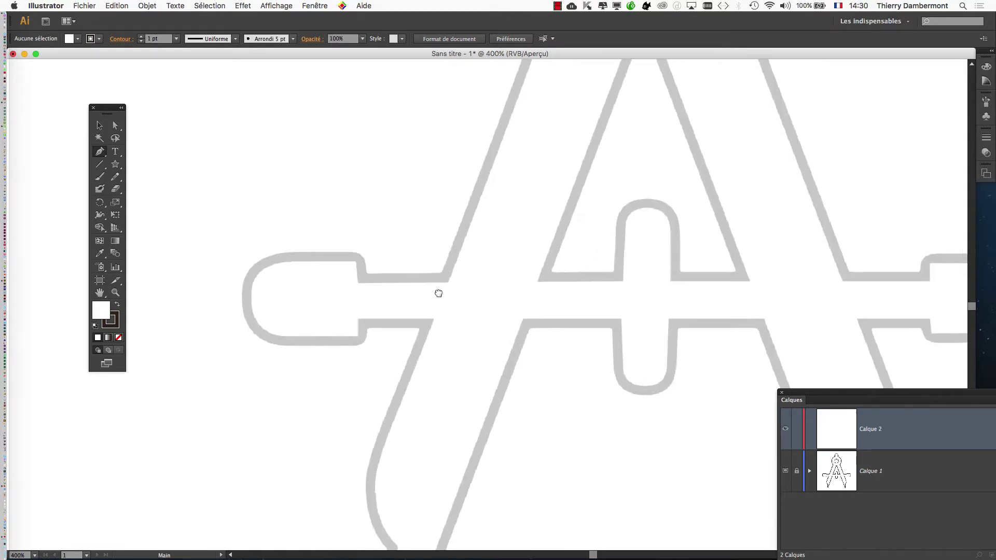
pyautogui.scroll(1, 438, 291)
pyautogui.moveTo(438, 292); pyautogui.dragTo(405, 356)
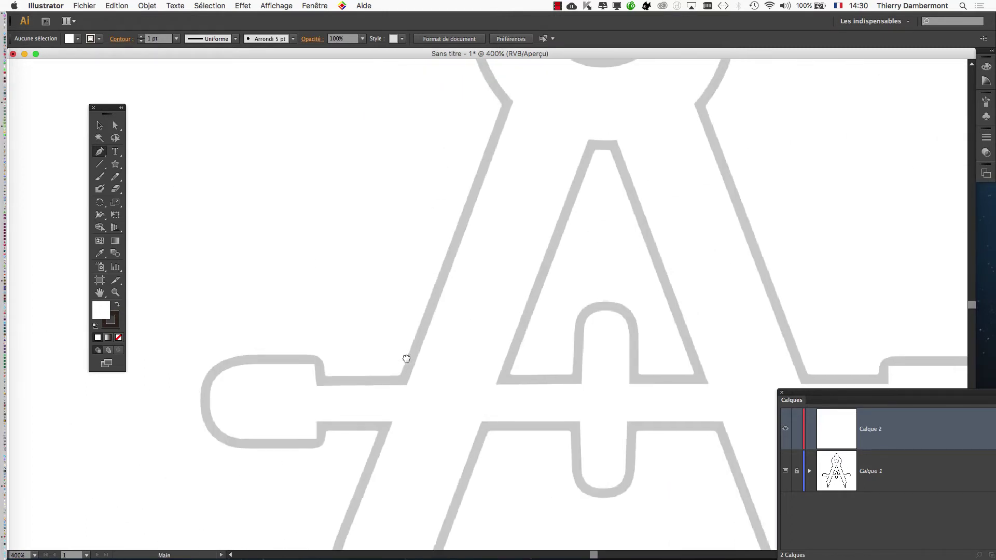
pyautogui.scroll(5, 405, 399)
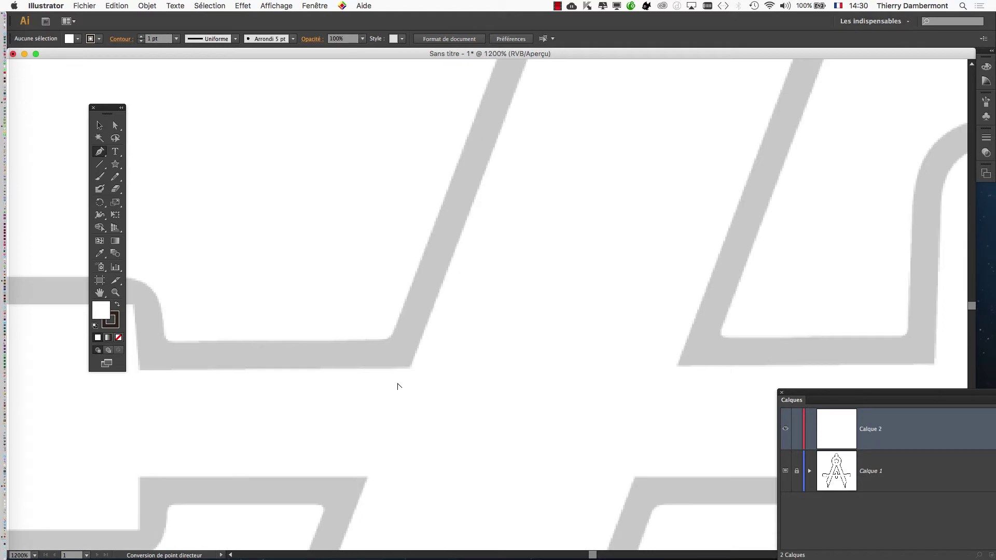
pyautogui.scroll(-1, 397, 379)
pyautogui.scroll(1, 397, 379)
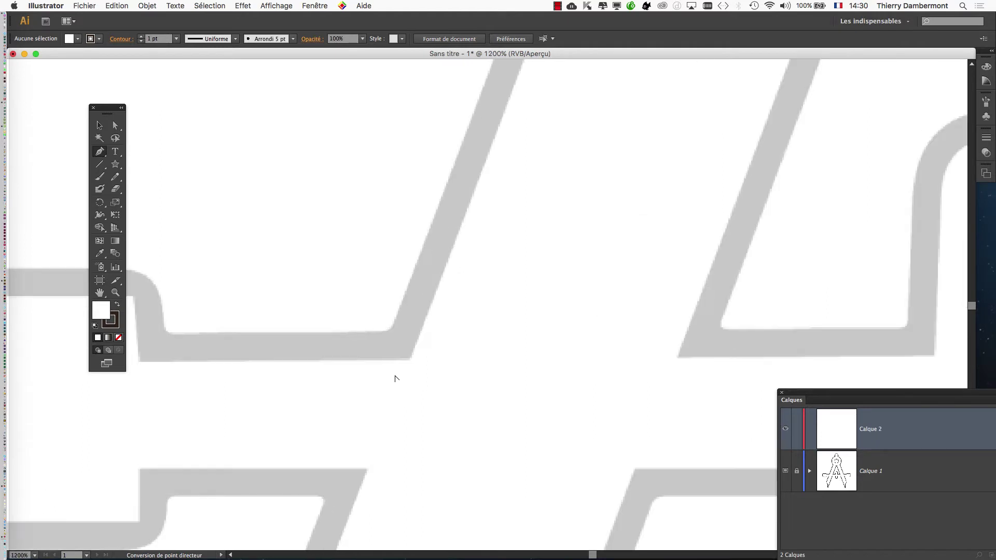
pyautogui.moveTo(401, 336); pyautogui.dragTo(380, 323)
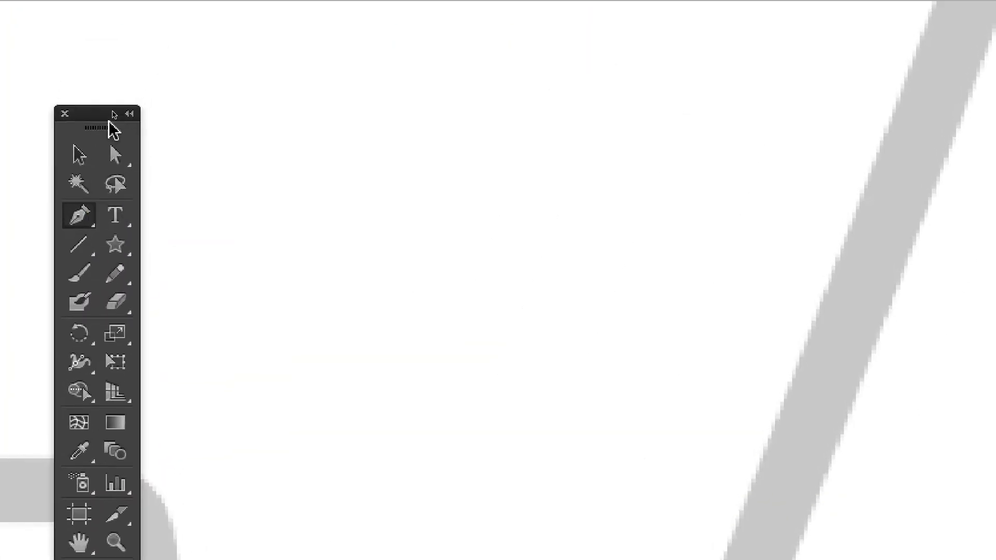
# Step: Move the tool palette nearer the traced corner and activate Direct Selection before returning to the Pen tool
pyautogui.moveTo(113, 119); pyautogui.dragTo(359, 250)
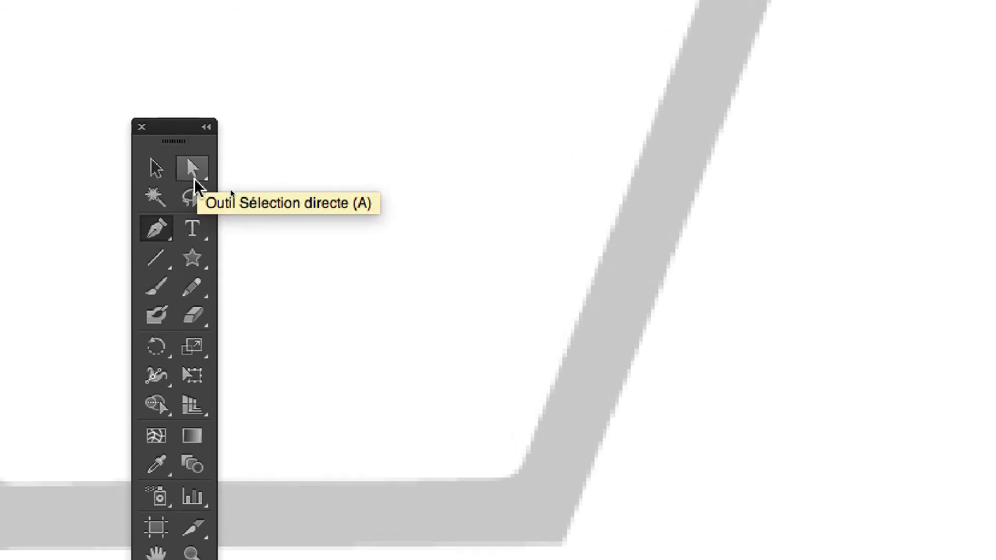
pyautogui.click(195, 178)
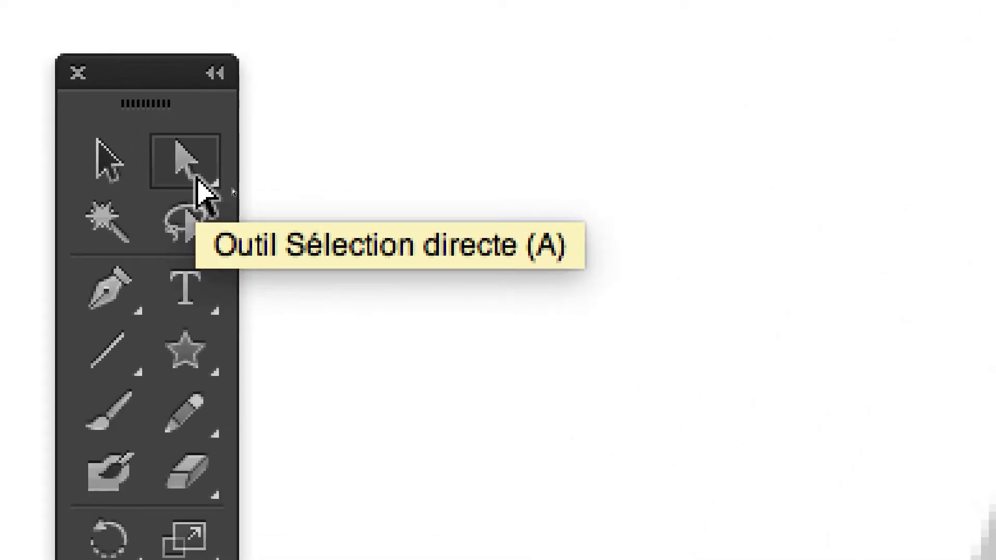
pyautogui.click(110, 290)
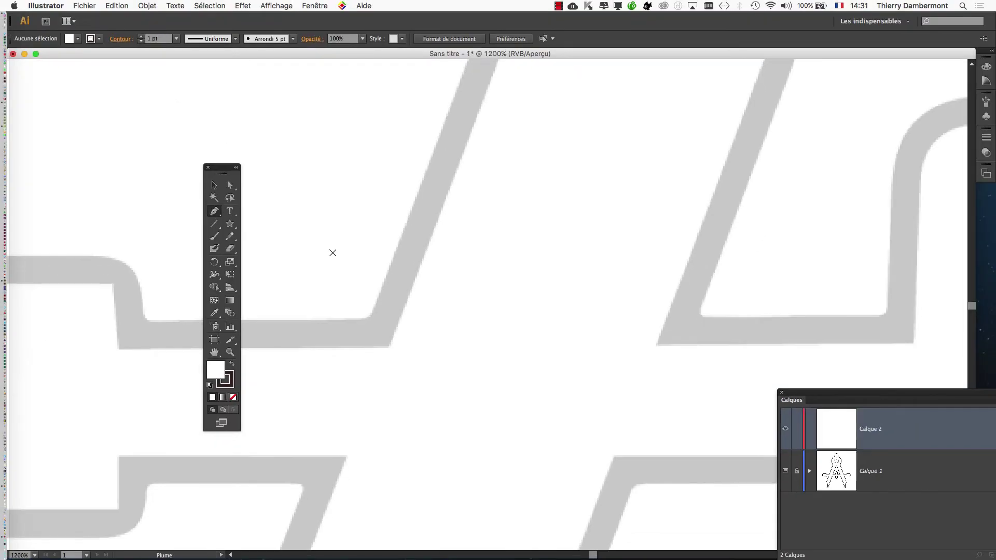
# Step: Place the first Pen anchor at the upper corner where the left leg's outer edge meets the crossbar
pyautogui.press('super+minus')
pyautogui.press('super+minus')
pyautogui.press('super+minus')
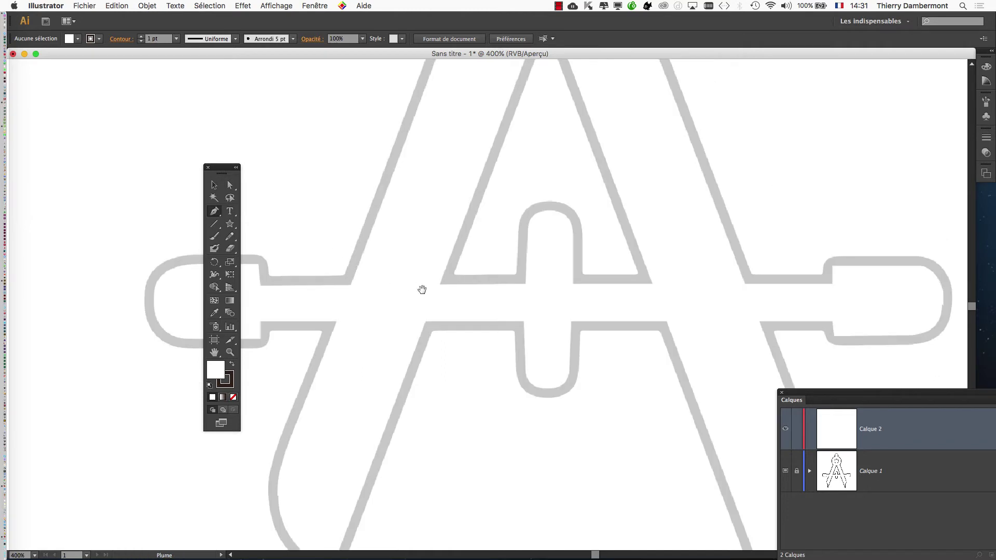
pyautogui.moveTo(407, 396); pyautogui.dragTo(410, 427)
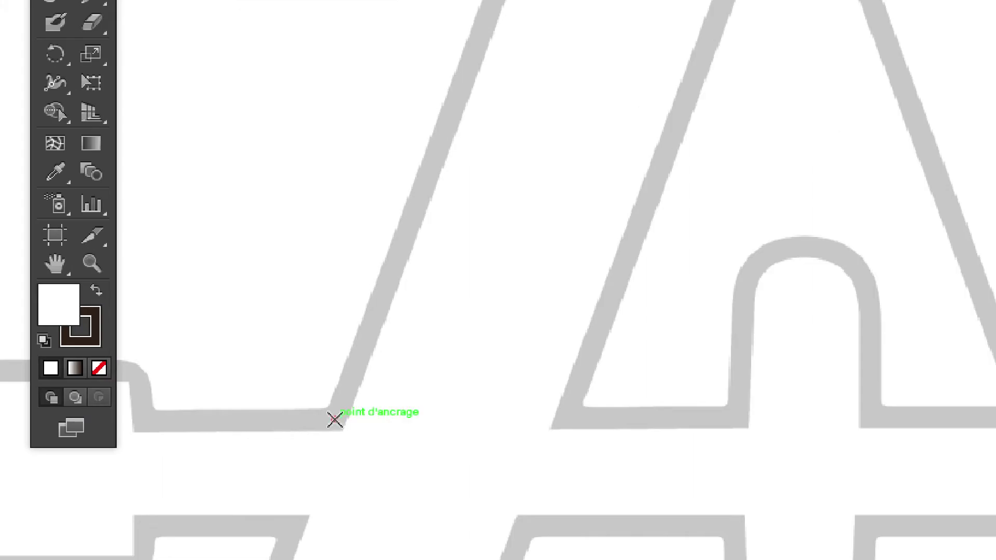
pyautogui.click(334, 419)
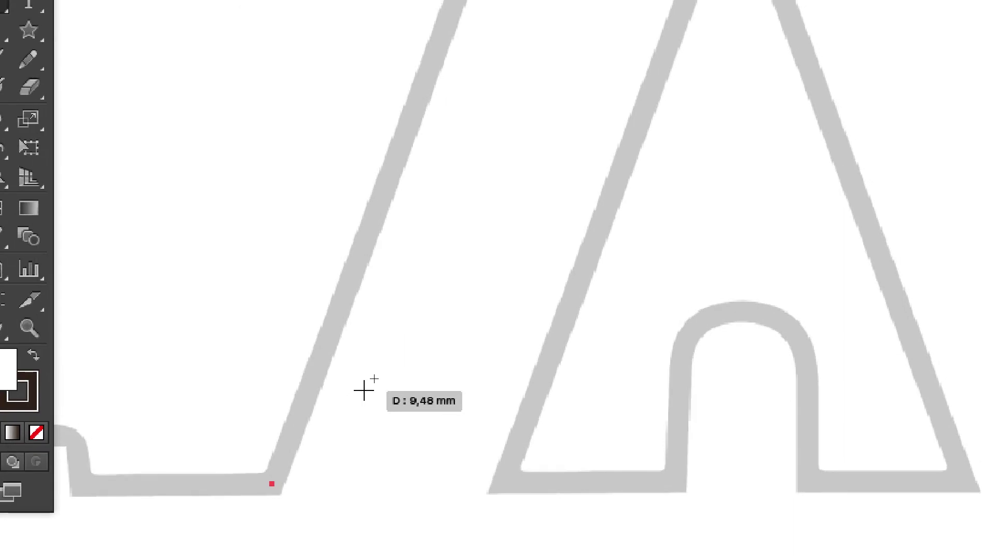
# Step: Trace the left leg's outer edge about 50 mm up to the head, ending in an anchor with short handles aligned to the leg
pyautogui.press('space')
pyautogui.moveTo(458, 170); pyautogui.dragTo(396, 518)
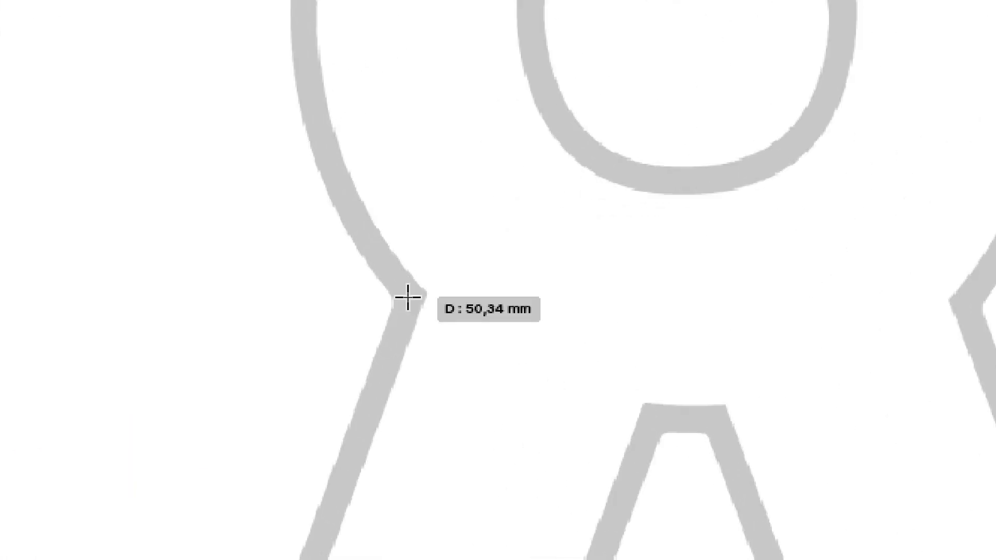
pyautogui.click(408, 298)
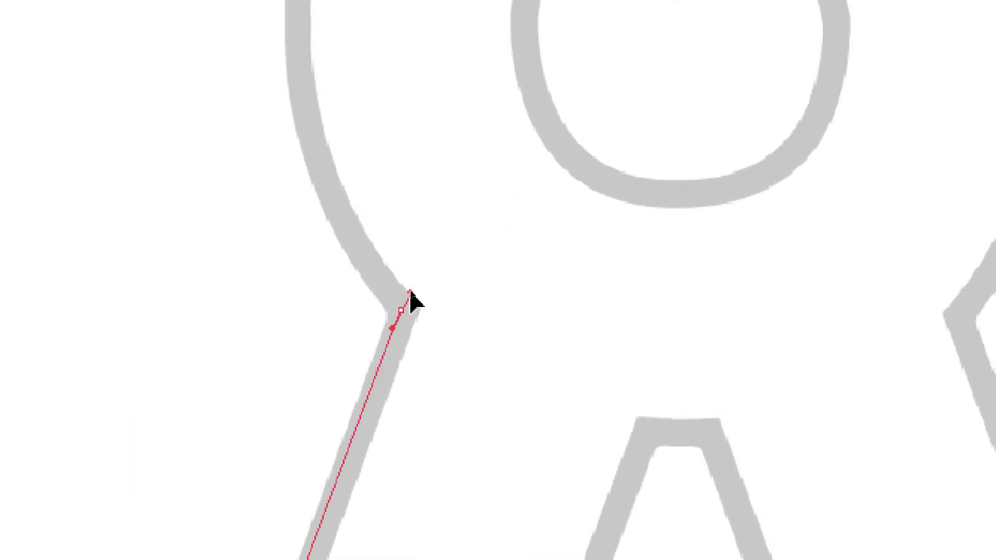
pyautogui.moveTo(410, 292); pyautogui.dragTo(411, 286)
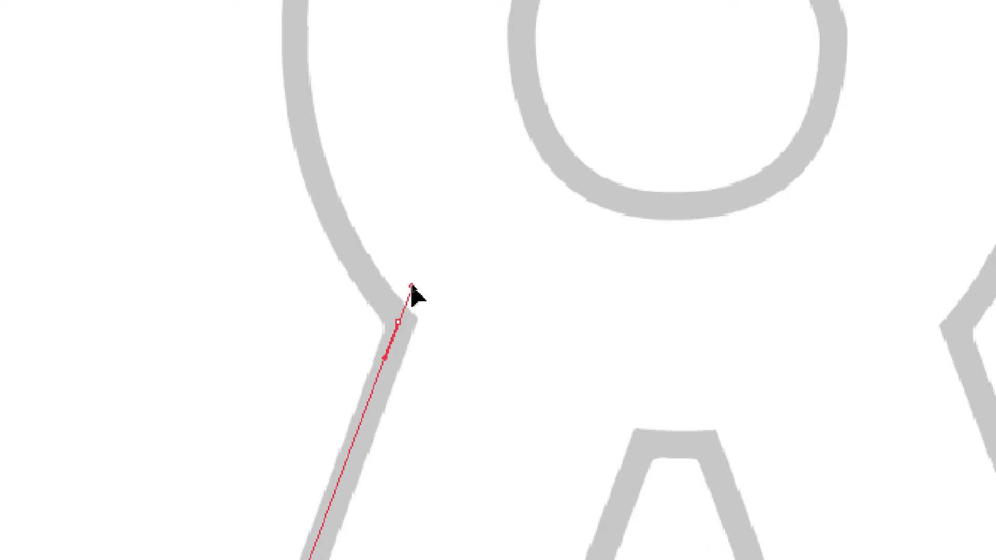
pyautogui.moveTo(412, 285); pyautogui.dragTo(411, 284)
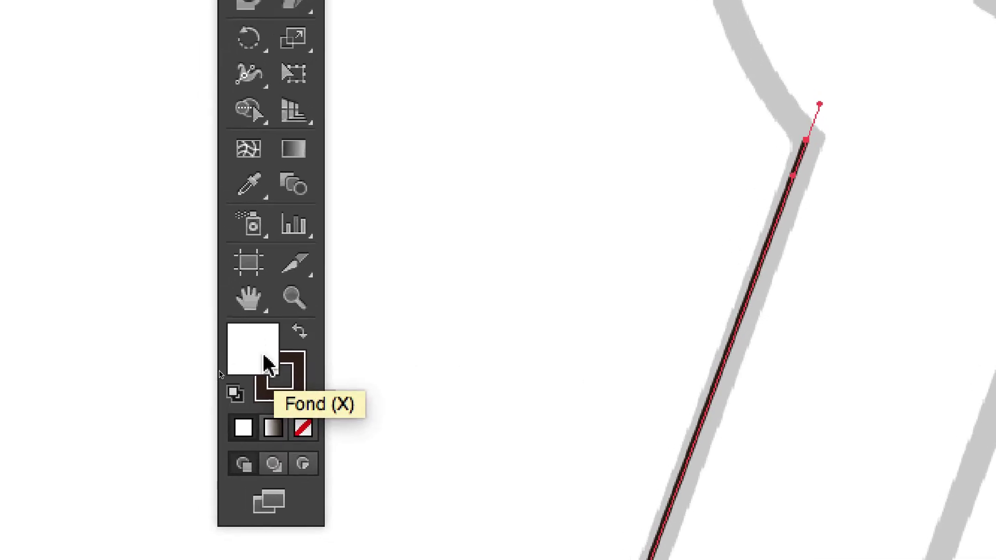
# Step: Set the traced path's fill to None, keeping the dark brown stroke
pyautogui.click(274, 375)
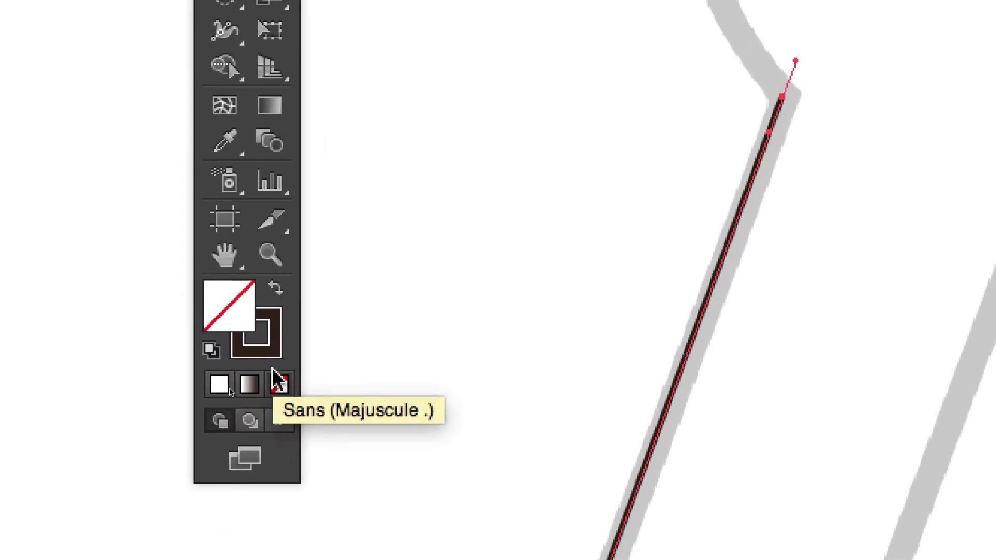
pyautogui.click(280, 364)
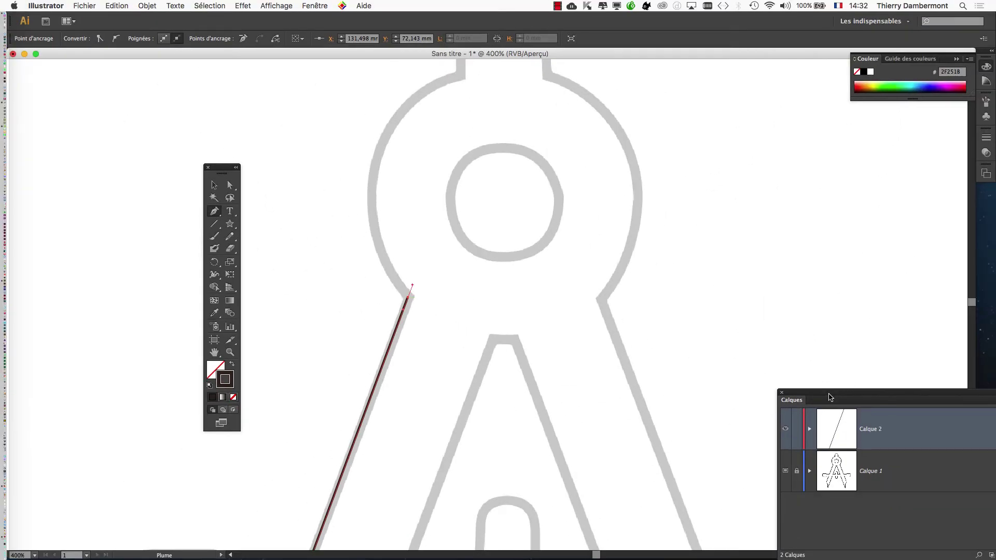
# Step: Bring the layers list closer to the drawing and change the tracing layer's highlight colour to Magenta
pyautogui.moveTo(800, 392); pyautogui.dragTo(565, 217)
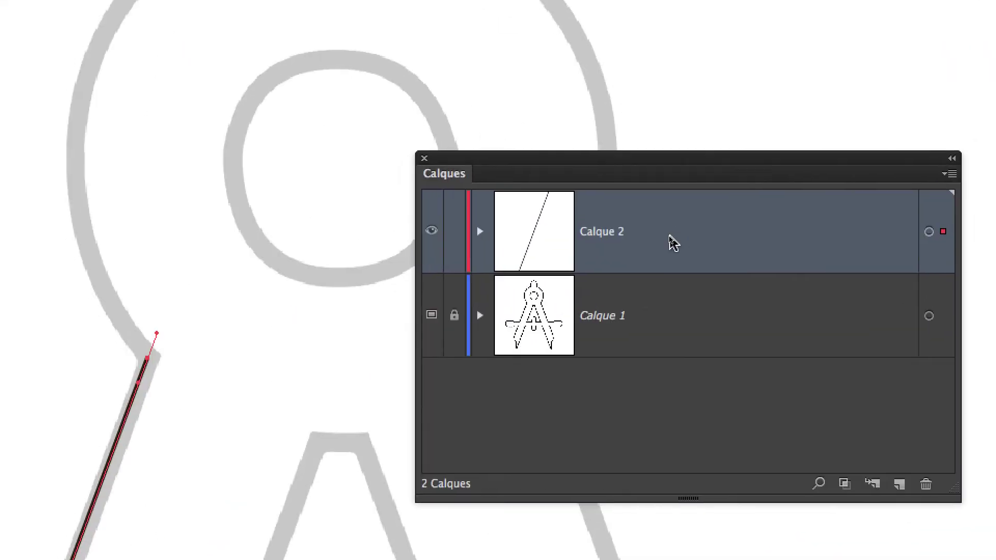
pyautogui.doubleClick(674, 243)
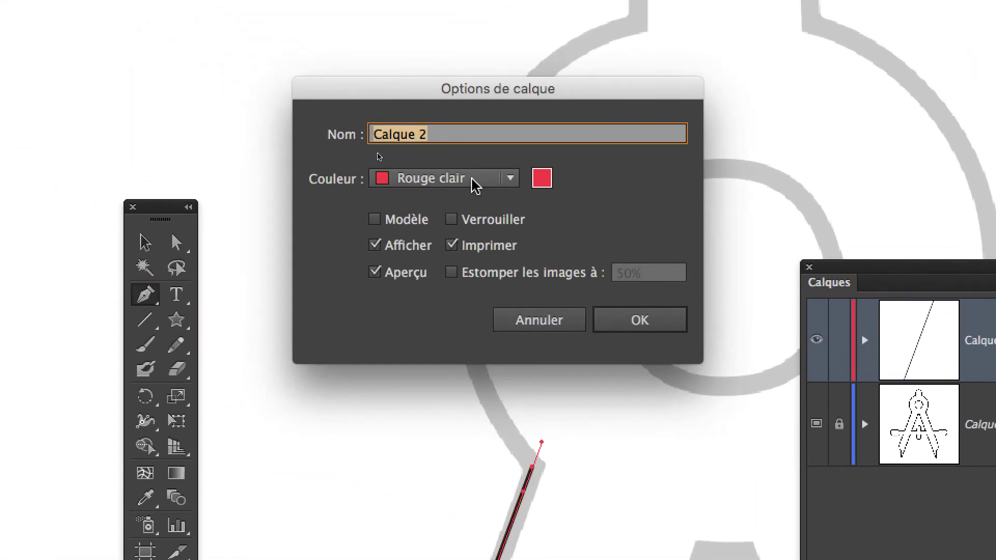
pyautogui.click(83, 71)
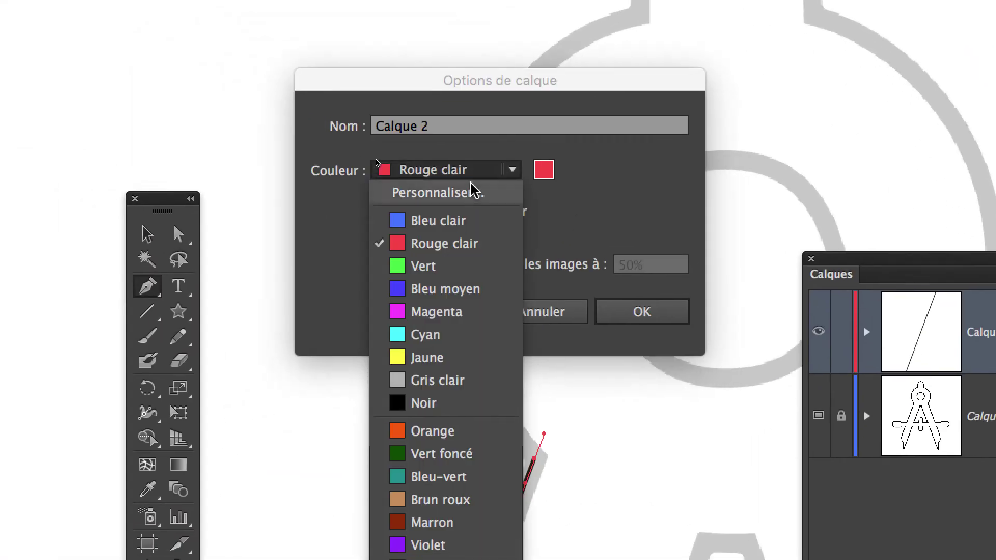
pyautogui.click(464, 312)
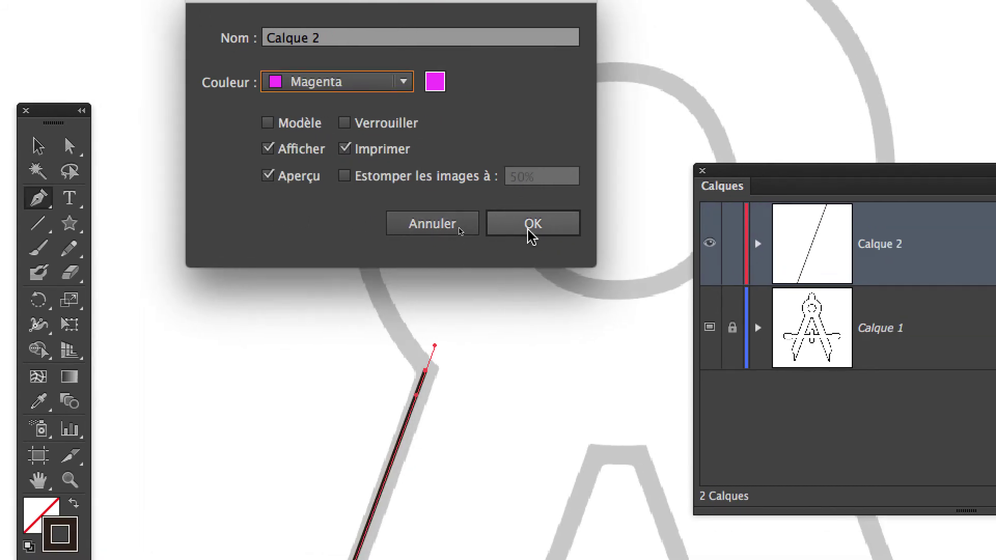
pyautogui.click(531, 236)
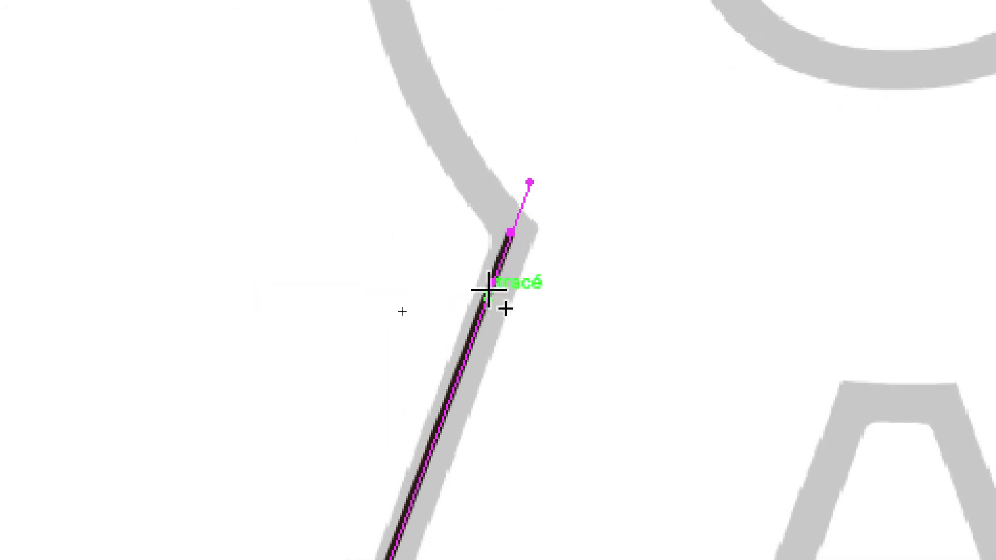
# Step: Break the corner anchor's handle toward the head and trace its lower-left arc to an anchor about 21 mm away, shaping the curve with its incoming handle
pyautogui.moveTo(498, 270)
pyautogui.mouseDown()
pyautogui.moveTo(488, 289)
pyautogui.moveTo(496, 266)
pyautogui.mouseUp()
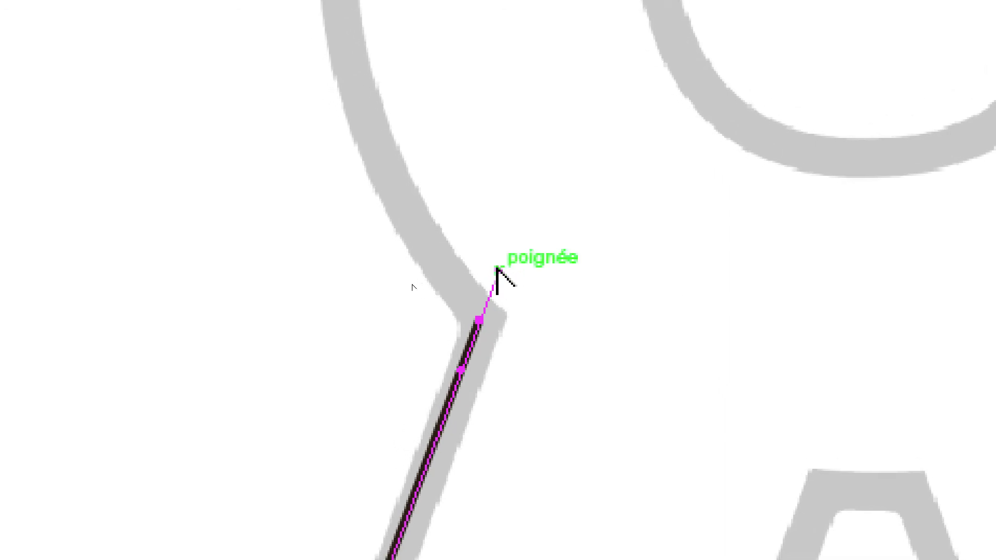
pyautogui.moveTo(497, 269)
pyautogui.mouseDown()
pyautogui.moveTo(514, 273)
pyautogui.moveTo(483, 267)
pyautogui.mouseUp()
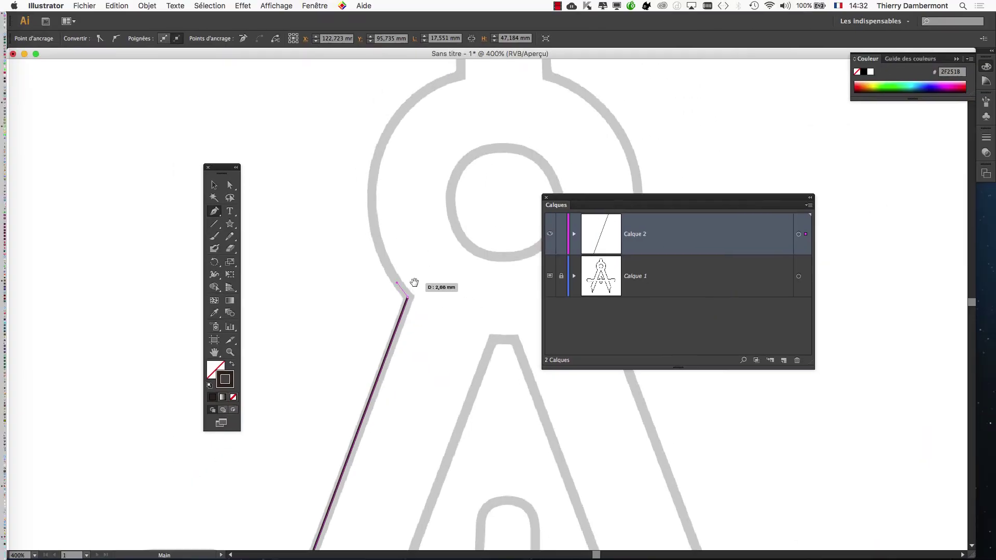
pyautogui.scroll(5, 384, 301)
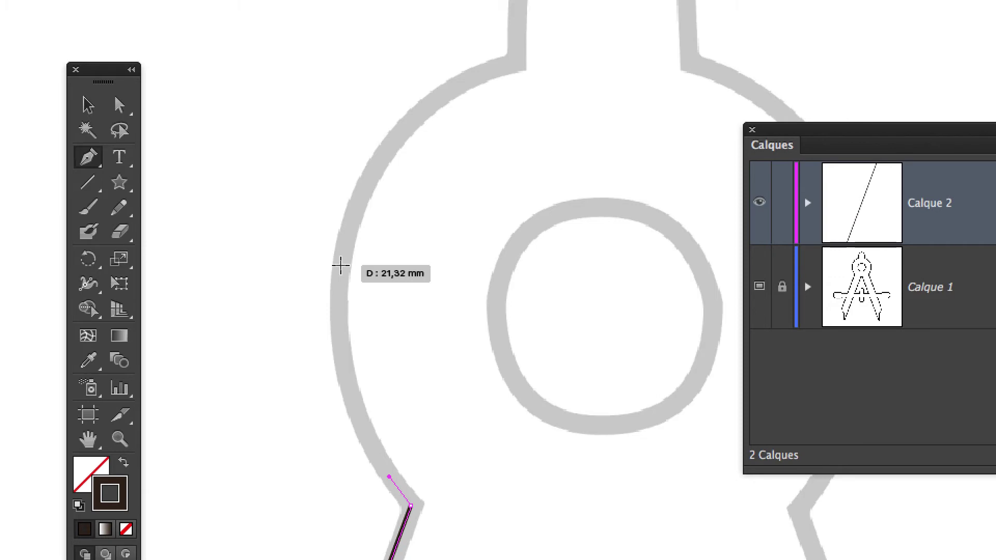
pyautogui.moveTo(341, 265)
pyautogui.mouseDown()
pyautogui.moveTo(349, 238)
pyautogui.moveTo(344, 254)
pyautogui.mouseUp()
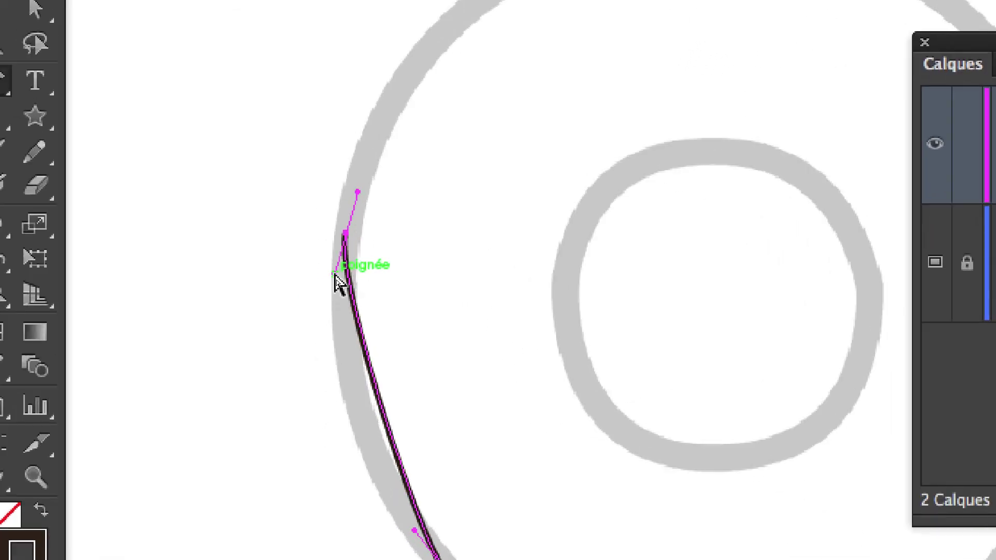
pyautogui.moveTo(335, 278); pyautogui.dragTo(333, 360)
pyautogui.moveTo(335, 299); pyautogui.dragTo(335, 376)
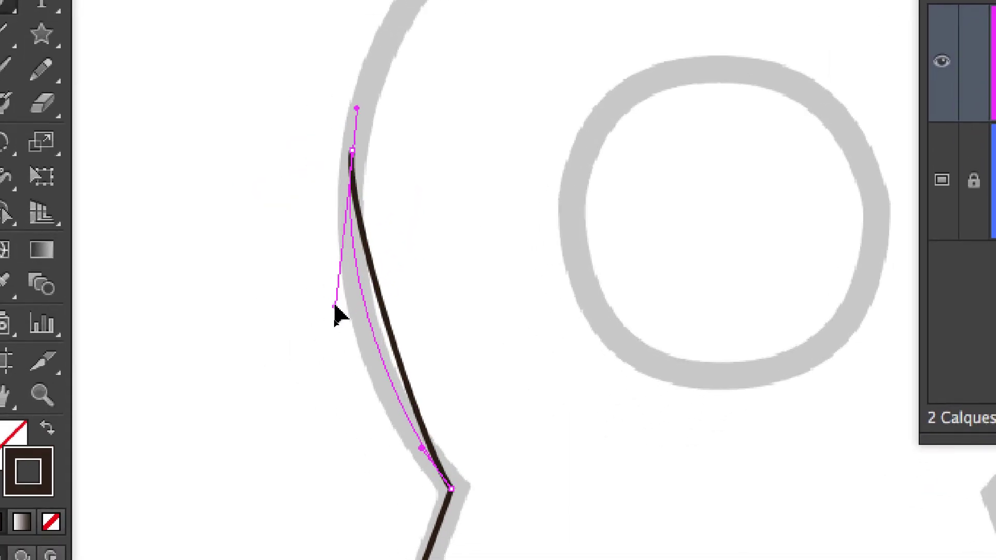
pyautogui.moveTo(337, 323); pyautogui.dragTo(335, 316)
pyautogui.moveTo(335, 318); pyautogui.dragTo(298, 321)
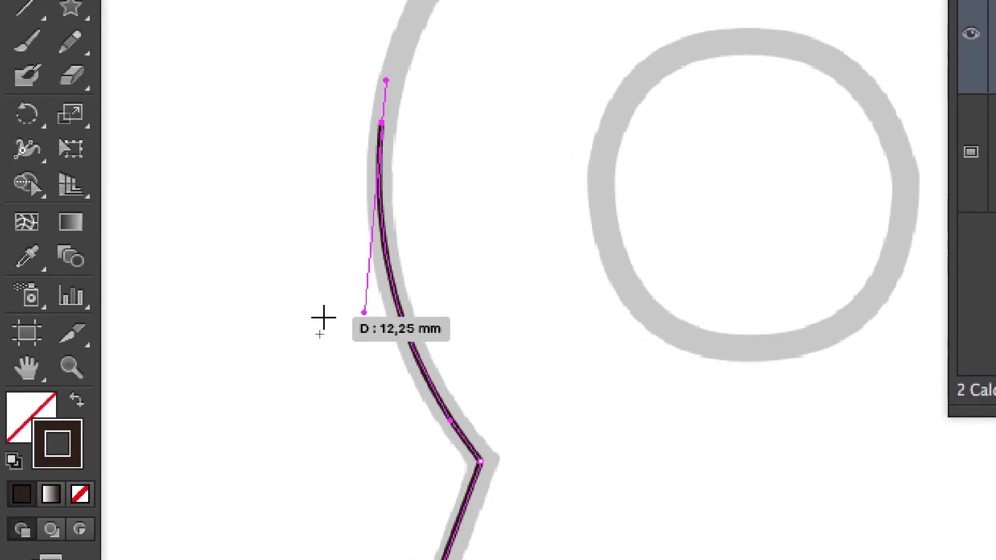
# Step: Trace the head's upper-left arc to the knob's left corner and turn the corner's outgoing handle straight up
pyautogui.moveTo(324, 317); pyautogui.dragTo(294, 269)
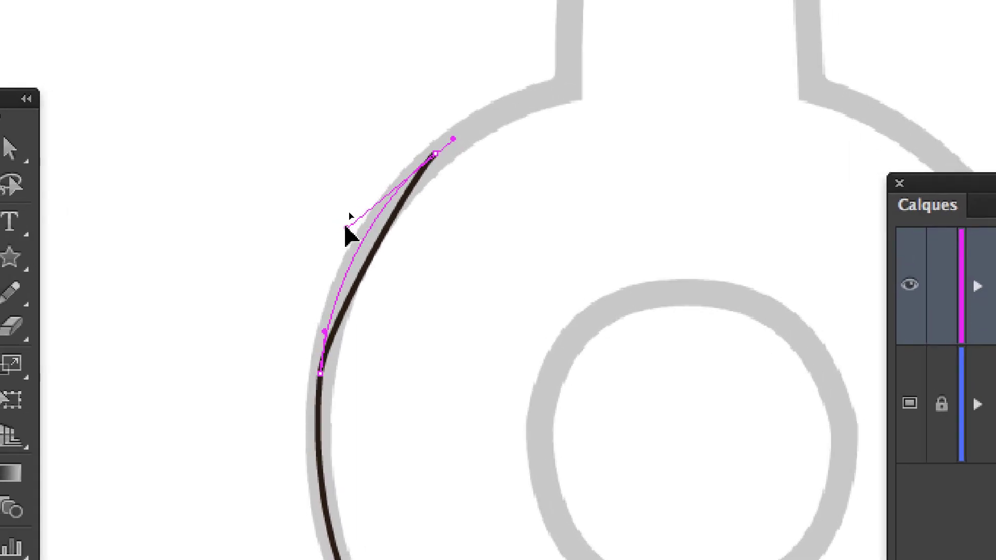
pyautogui.moveTo(347, 228)
pyautogui.mouseDown()
pyautogui.moveTo(347, 218)
pyautogui.moveTo(316, 201)
pyautogui.moveTo(479, 140)
pyautogui.moveTo(560, 127)
pyautogui.mouseUp()
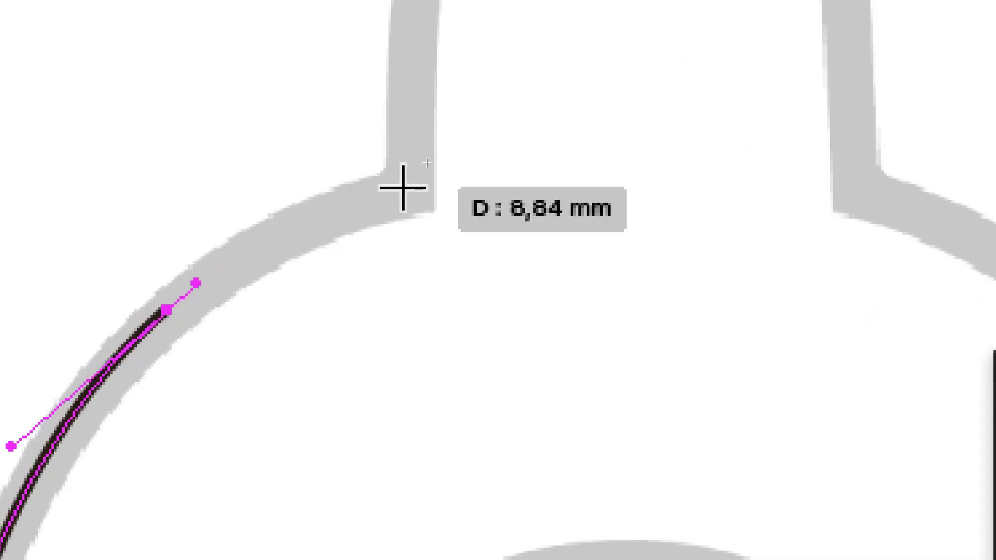
pyautogui.moveTo(405, 188); pyautogui.dragTo(207, 156)
pyautogui.moveTo(367, 186); pyautogui.dragTo(383, 125)
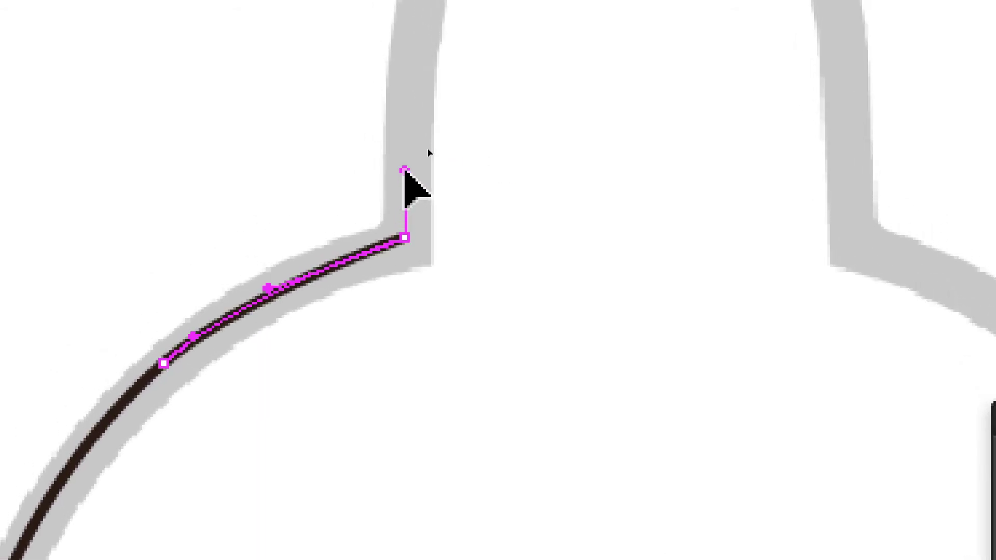
pyautogui.moveTo(405, 171); pyautogui.dragTo(406, 171)
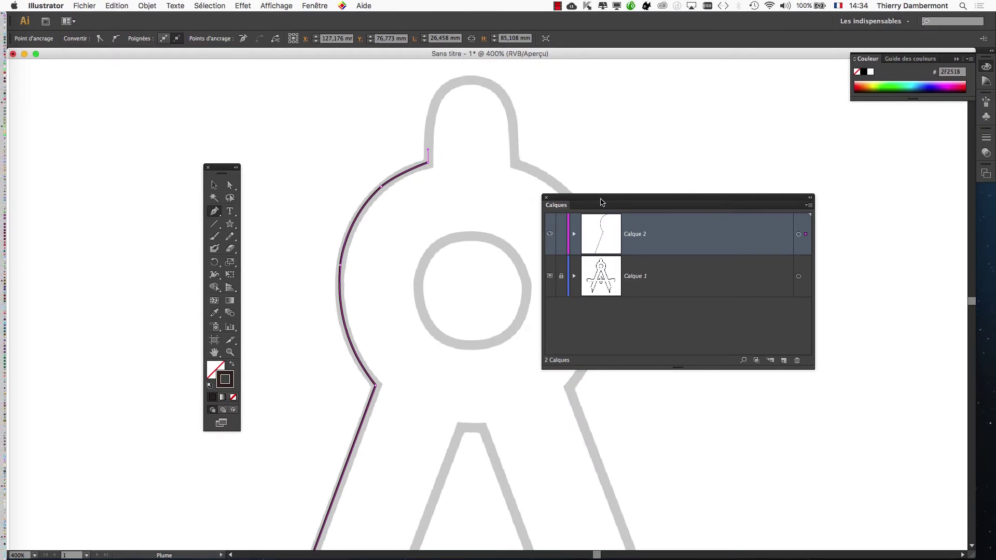
# Step: Clear the layers list off the head and trace the knob's left side and rounded top to its right shoulder
pyautogui.moveTo(618, 197); pyautogui.dragTo(816, 253)
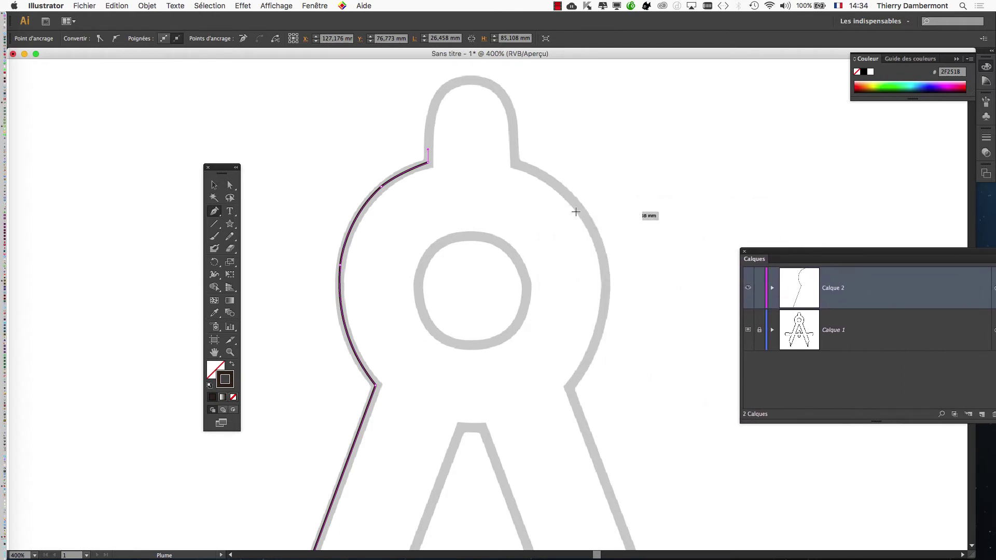
pyautogui.moveTo(458, 190); pyautogui.dragTo(450, 262)
pyautogui.scroll(3, 433, 230)
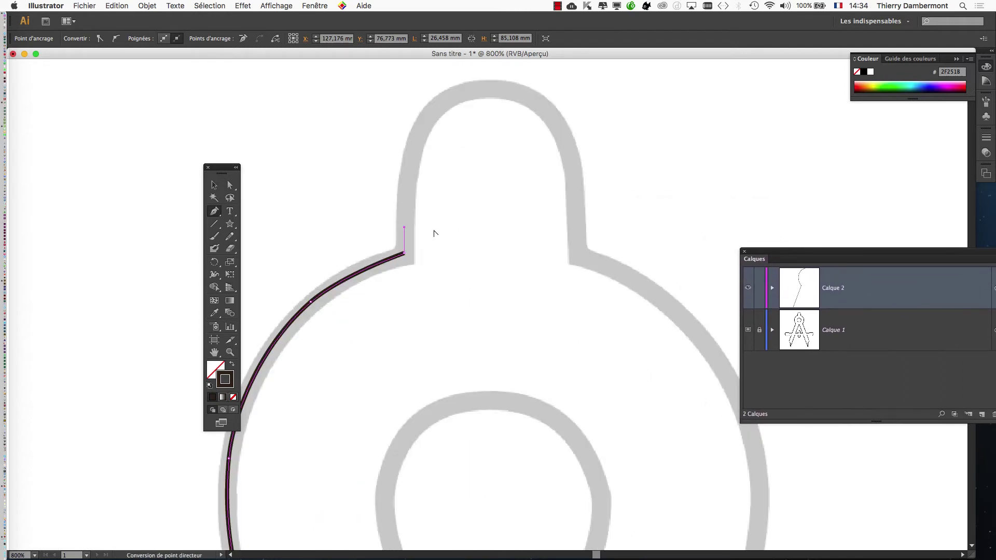
pyautogui.moveTo(437, 199); pyautogui.dragTo(430, 286)
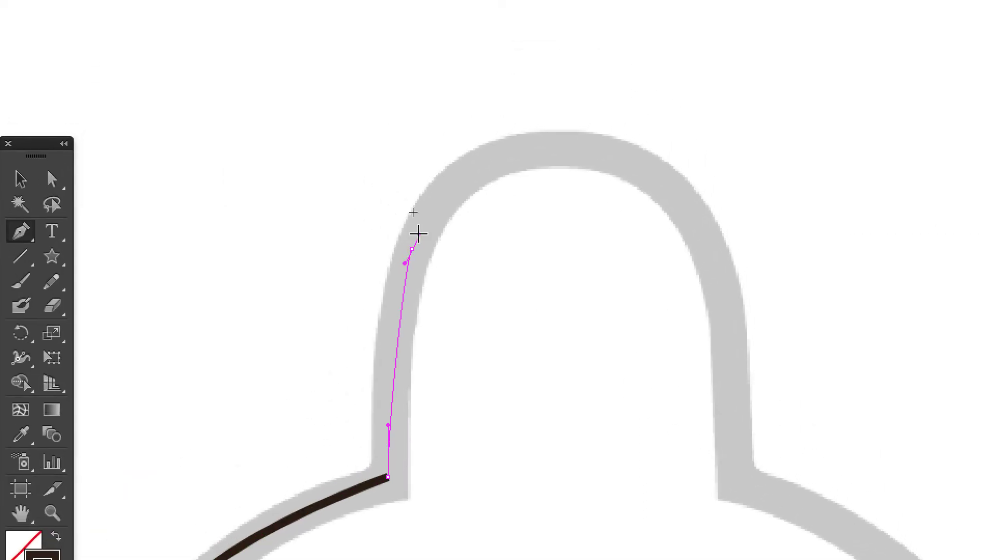
pyautogui.moveTo(417, 241); pyautogui.dragTo(423, 226)
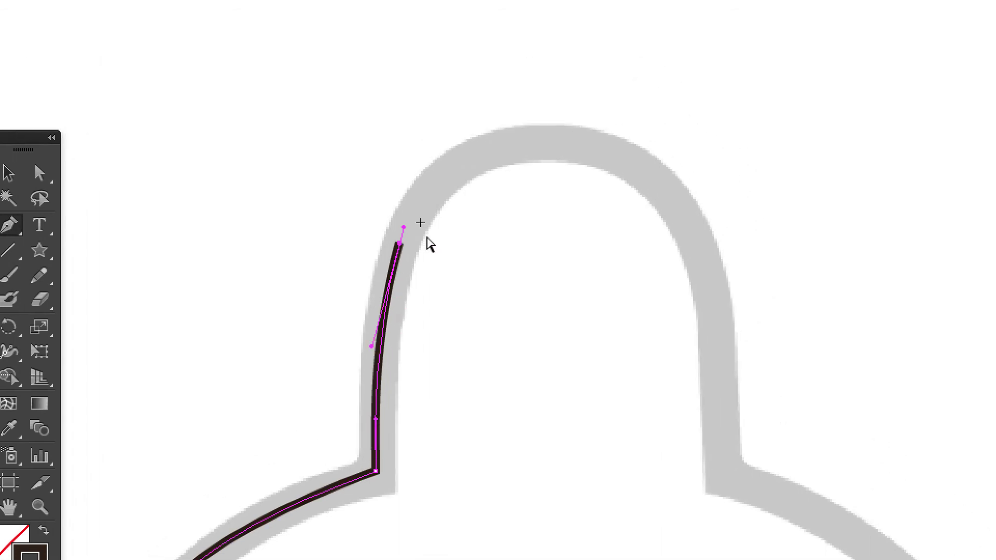
pyautogui.moveTo(581, 69); pyautogui.dragTo(600, 71)
pyautogui.moveTo(474, 203); pyautogui.dragTo(367, 205)
pyautogui.moveTo(439, 210); pyautogui.dragTo(415, 206)
pyautogui.moveTo(520, 240); pyautogui.dragTo(486, 169)
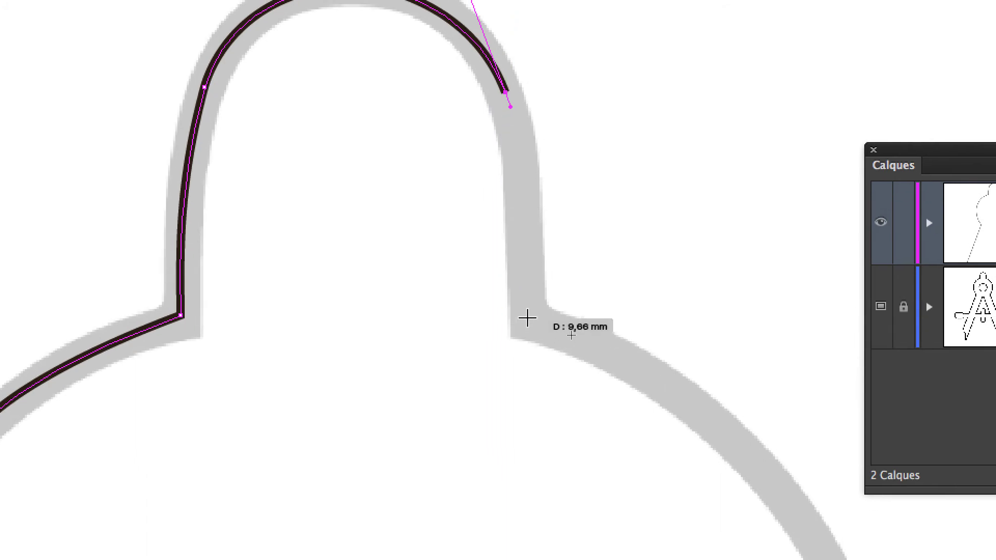
# Step: Extend the path down the knob's right side and reposition the end anchor partway down that side
pyautogui.moveTo(526, 316); pyautogui.dragTo(528, 307)
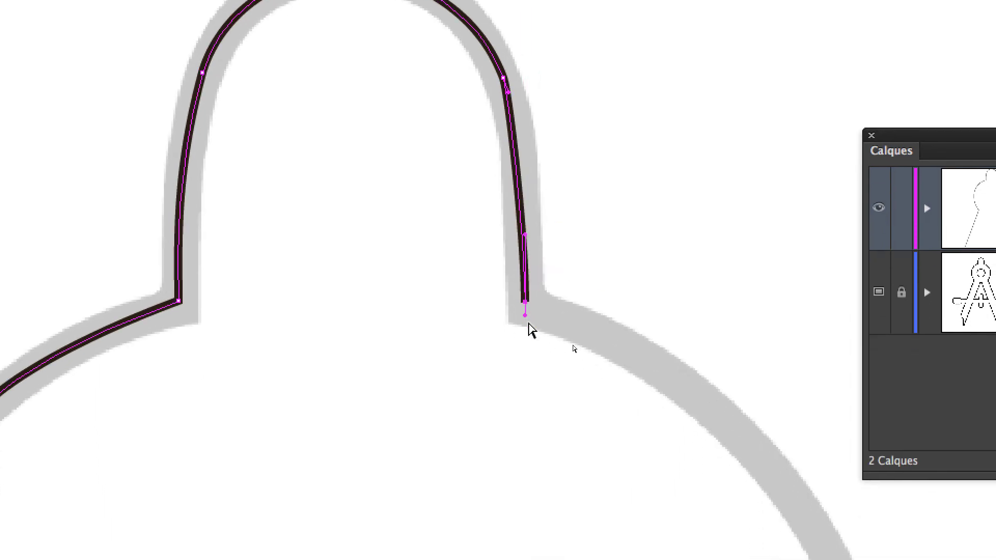
pyautogui.moveTo(527, 315); pyautogui.dragTo(524, 180)
pyautogui.moveTo(527, 275)
pyautogui.mouseDown()
pyautogui.moveTo(553, 279)
pyautogui.moveTo(514, 285)
pyautogui.moveTo(540, 289)
pyautogui.moveTo(523, 294)
pyautogui.moveTo(529, 281)
pyautogui.moveTo(525, 294)
pyautogui.mouseUp()
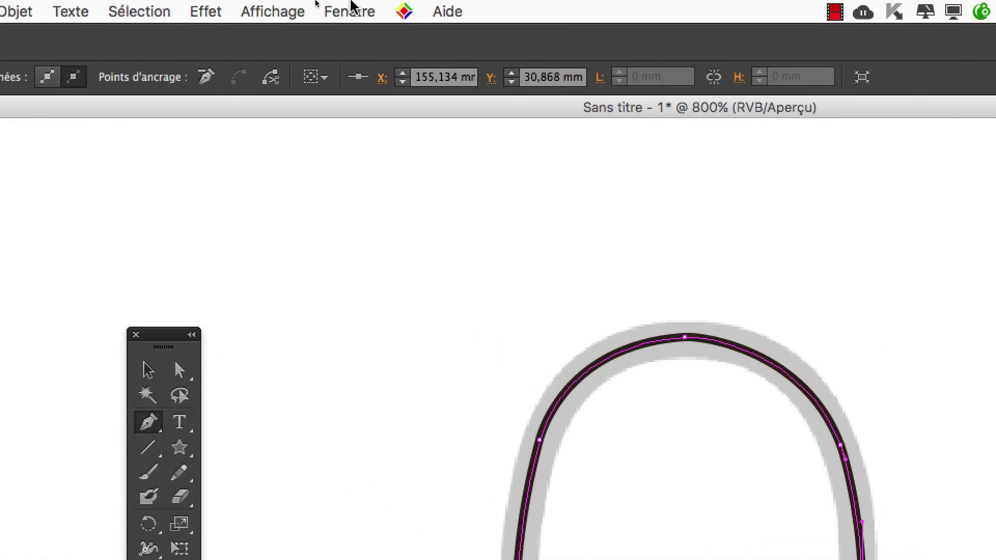
# Step: Turn off Smart Guides and adjust the end anchor's handle so the curve follows the knob's right side
pyautogui.click(309, 11)
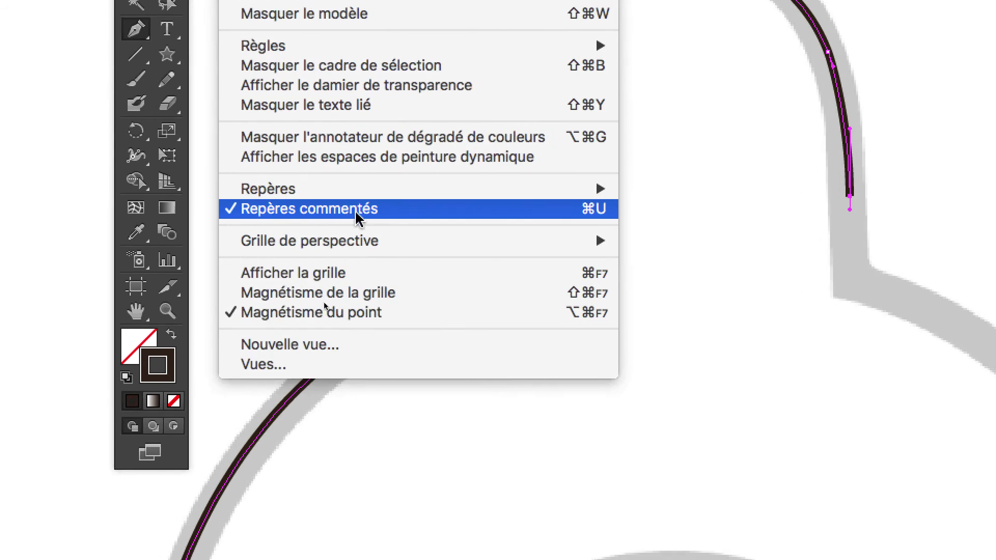
pyautogui.click(357, 210)
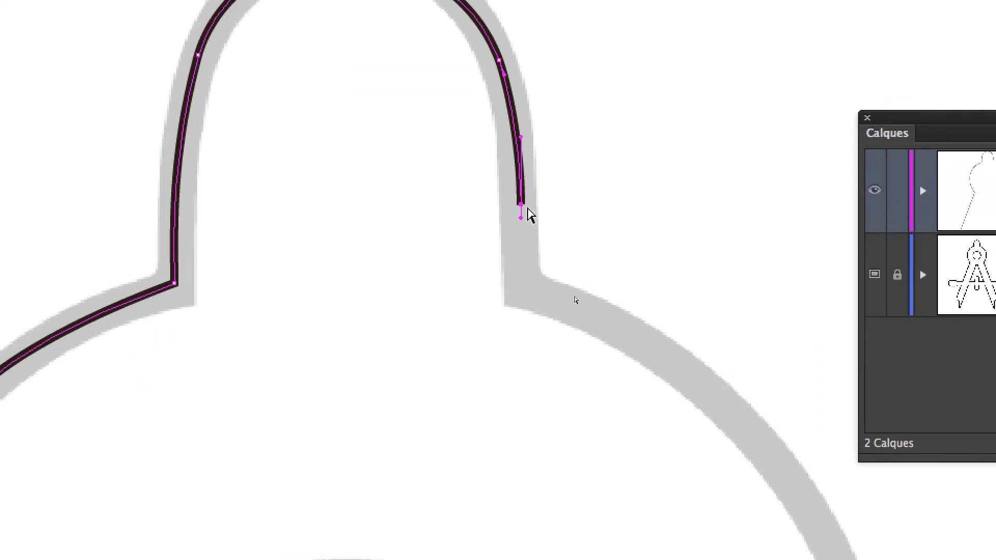
pyautogui.moveTo(525, 207)
pyautogui.mouseDown()
pyautogui.moveTo(610, 206)
pyautogui.moveTo(527, 162)
pyautogui.moveTo(469, 166)
pyautogui.moveTo(525, 210)
pyautogui.mouseUp()
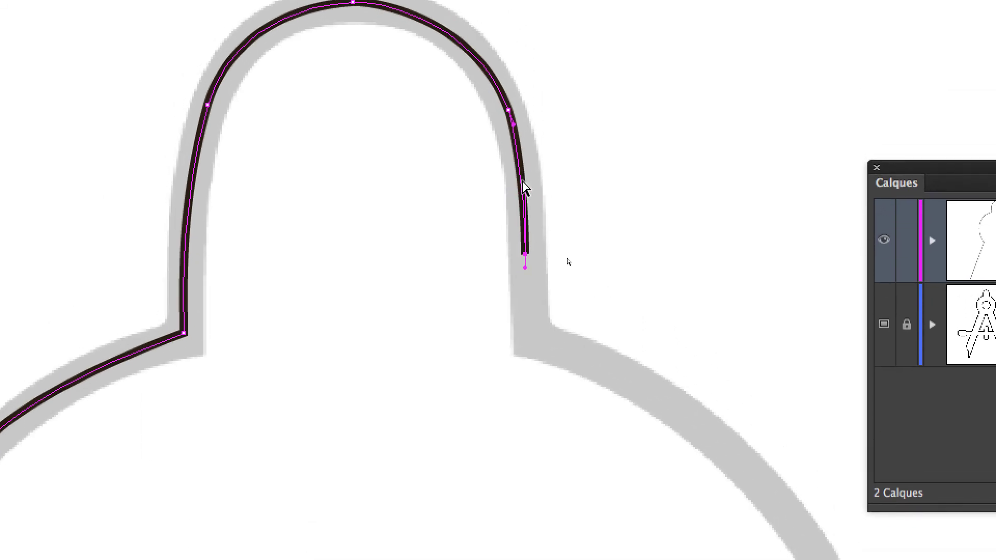
pyautogui.moveTo(524, 185); pyautogui.dragTo(521, 199)
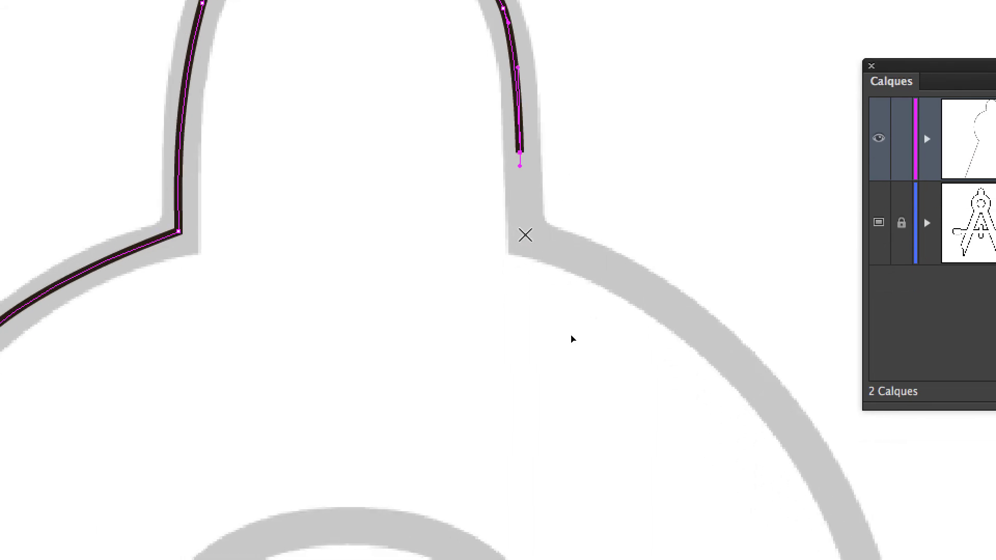
# Step: Undo the last path edit and retract the outgoing handle of the end anchor on the knob's right side
pyautogui.moveTo(537, 307); pyautogui.dragTo(535, 318)
pyautogui.press('super+z')
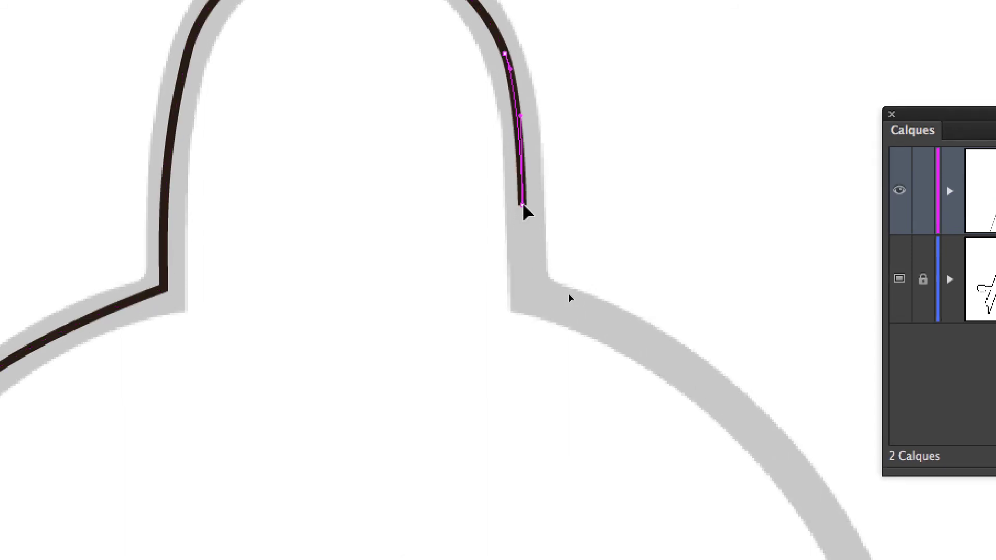
pyautogui.click(522, 205)
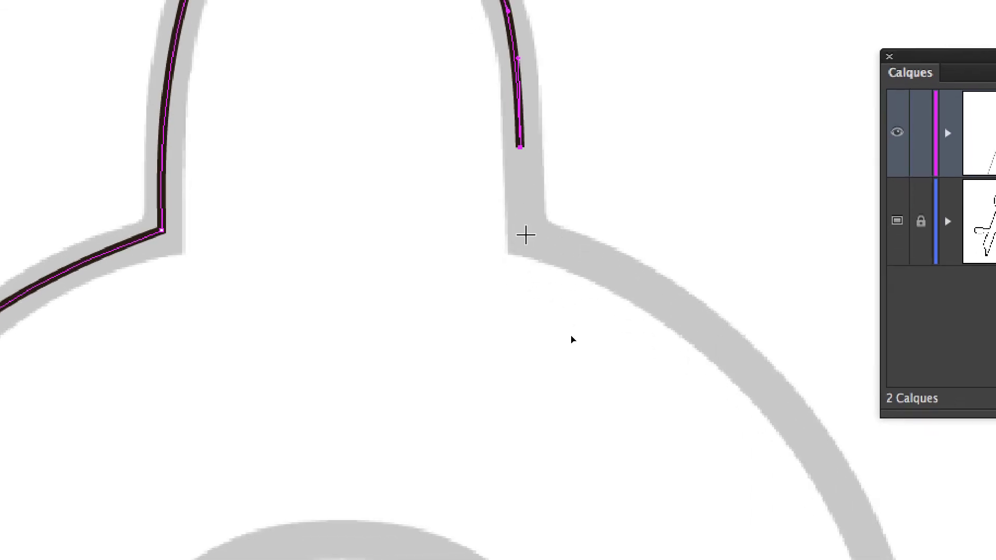
# Step: Extend the path to the knob's right corner with a handle aimed along the head, and nudge the anchor above it into line
pyautogui.click(526, 241)
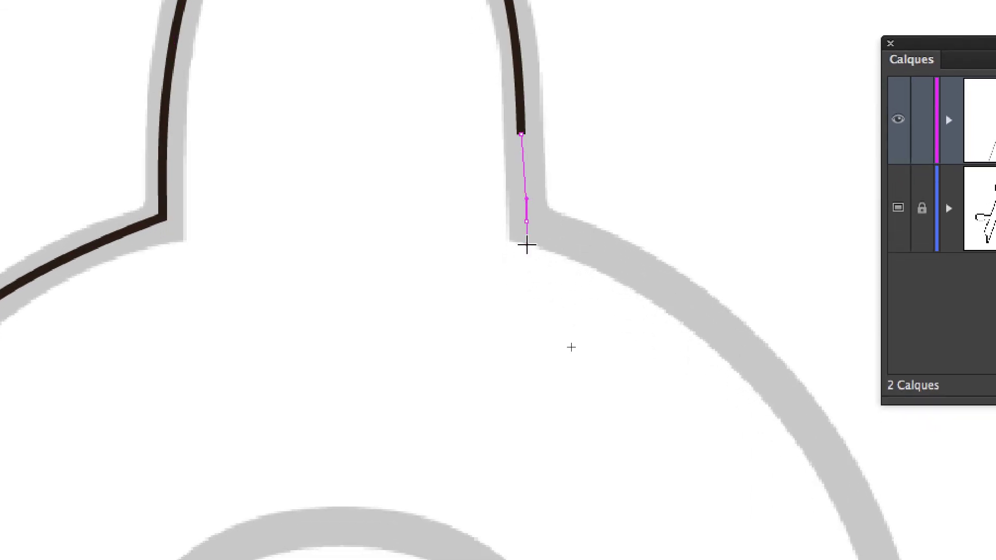
pyautogui.moveTo(527, 246); pyautogui.dragTo(554, 231)
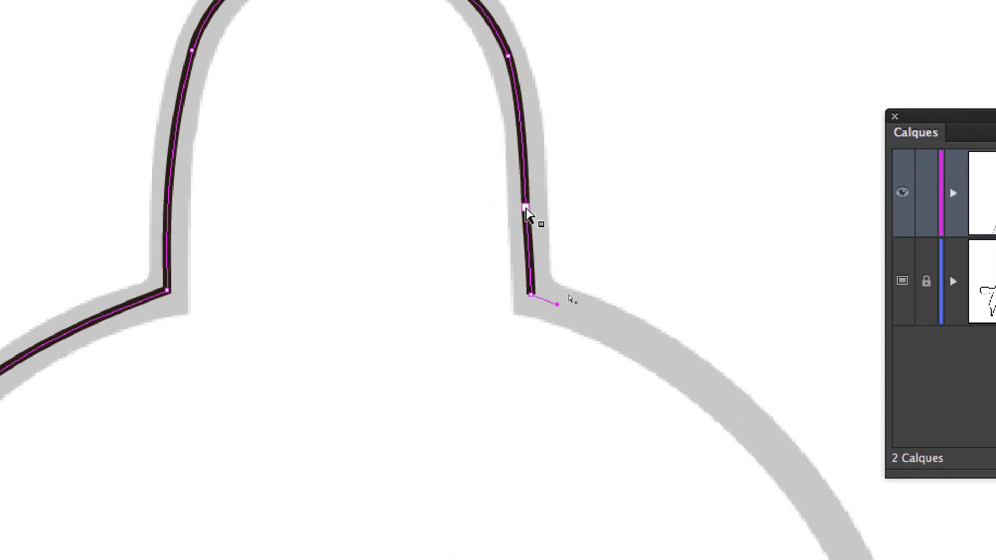
pyautogui.click(526, 209)
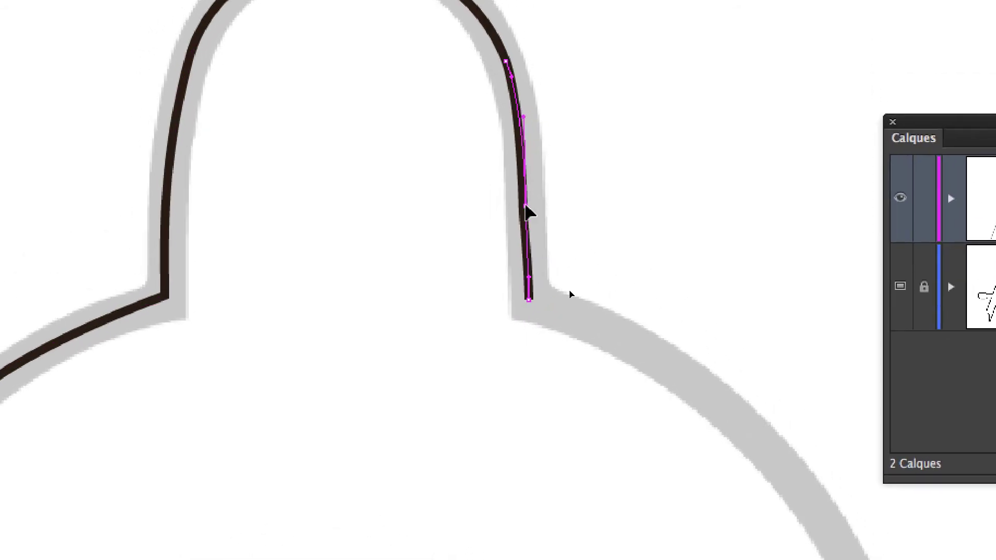
pyautogui.moveTo(525, 205); pyautogui.dragTo(524, 202)
# Step: Extend the Pen path from the knob's right corner along the head's upper-right arc with a smooth anchor following the template
pyautogui.press('p')
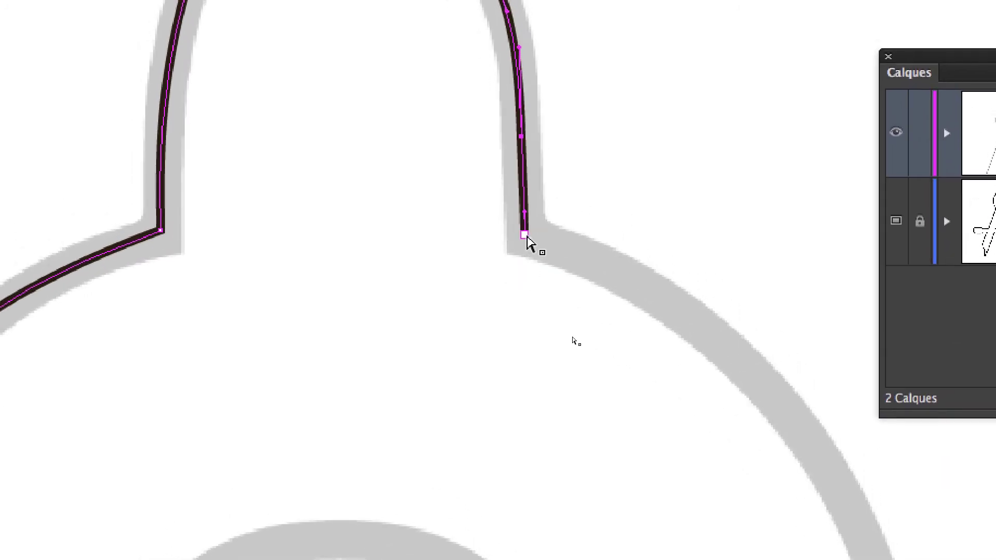
pyautogui.moveTo(528, 264); pyautogui.dragTo(556, 273)
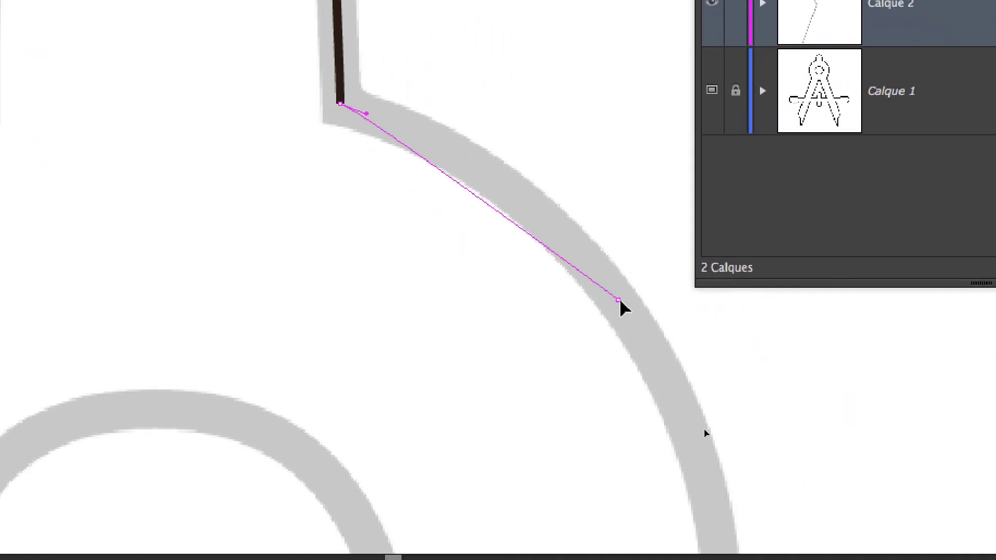
pyautogui.moveTo(689, 354); pyautogui.dragTo(699, 367)
pyautogui.moveTo(617, 297); pyautogui.dragTo(585, 255)
pyautogui.press('space')
pyautogui.moveTo(588, 302); pyautogui.dragTo(493, 208)
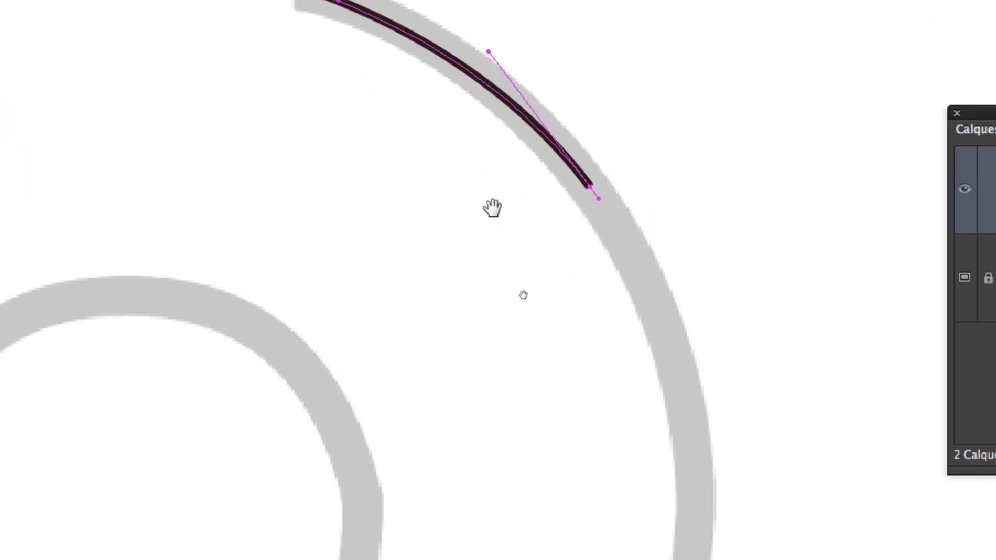
pyautogui.moveTo(523, 269); pyautogui.dragTo(503, 202)
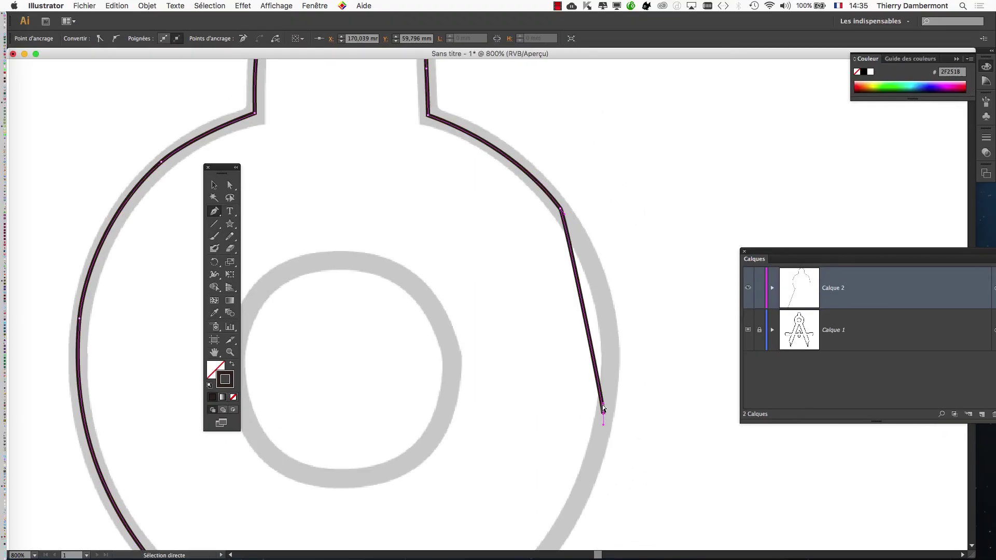
# Step: Curve the path down the head's right side to the corner with the right leg, aiming the outgoing handle along the leg
pyautogui.moveTo(603, 405); pyautogui.dragTo(621, 346)
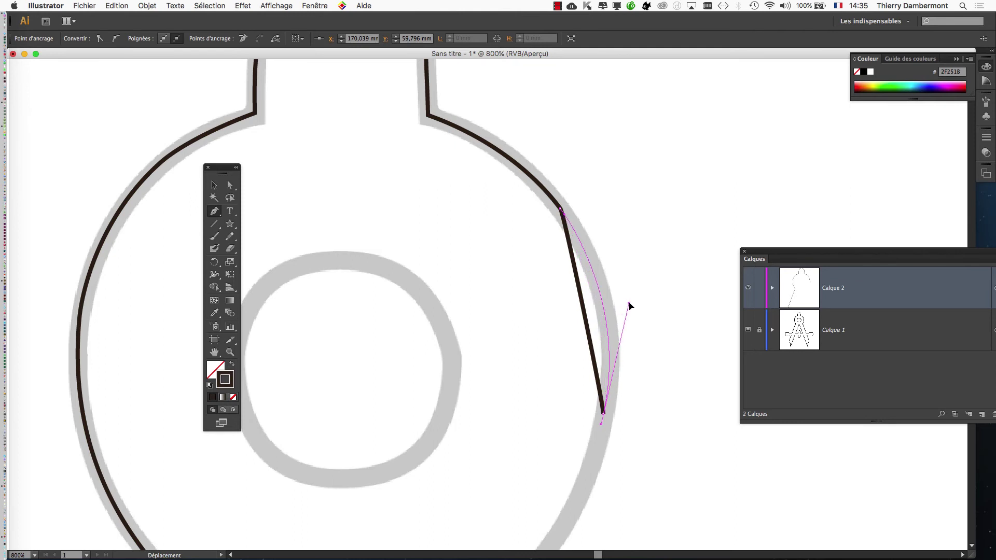
pyautogui.moveTo(631, 307); pyautogui.dragTo(631, 307)
pyautogui.scroll(-5, 546, 461)
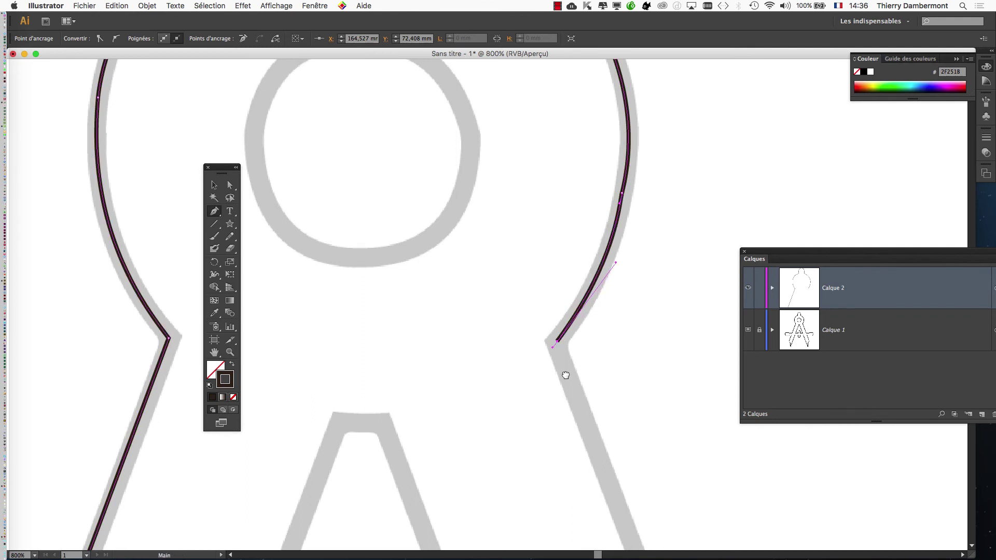
pyautogui.moveTo(566, 375); pyautogui.dragTo(470, 212)
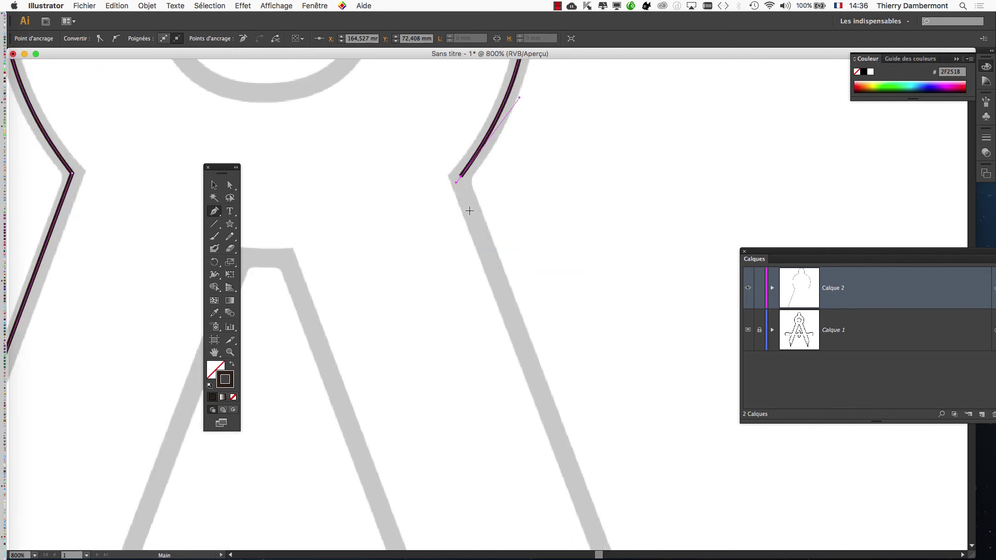
pyautogui.click(462, 178)
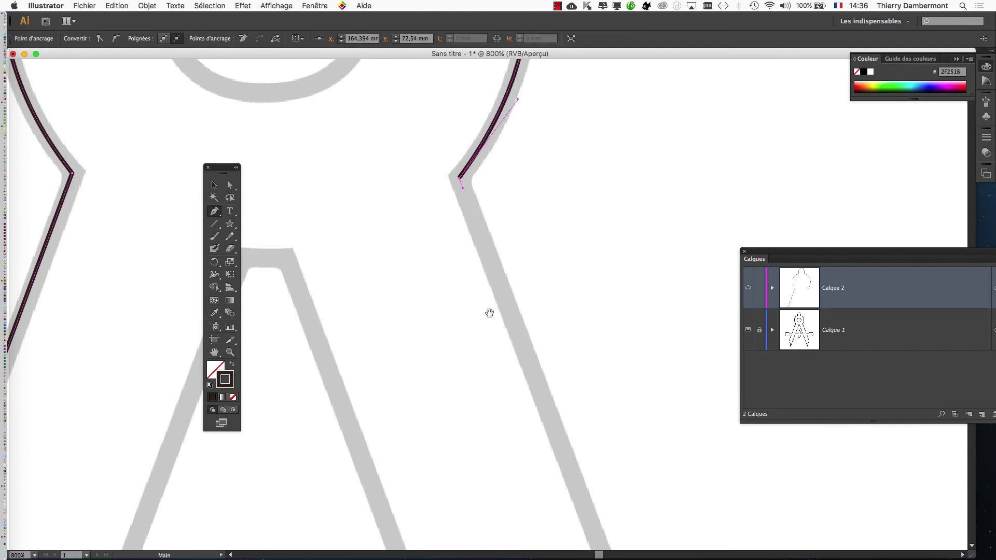
# Step: Extend the path straight down the outer edge of the right leg to the crossbar's upper edge
pyautogui.moveTo(491, 338); pyautogui.dragTo(442, 169)
pyautogui.keyDown('alt'); pyautogui.scroll(-2, 471, 332); pyautogui.keyUp('alt')
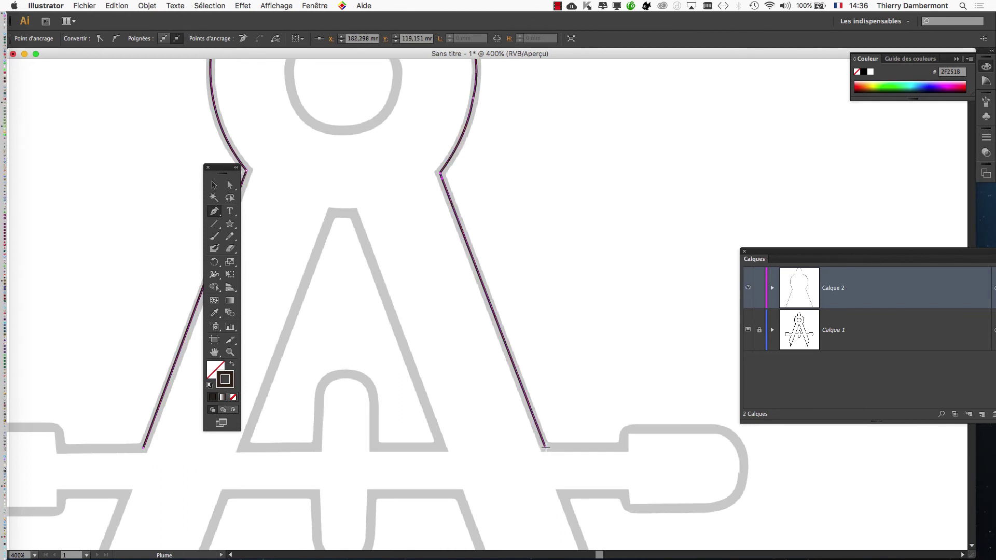
pyautogui.keyDown('alt'); pyautogui.scroll(1, 553, 455); pyautogui.keyUp('alt')
# Step: Trace the crossbar's upper edge to the right handle, up its rounded step, and along the handle's top edge
pyautogui.moveTo(588, 447); pyautogui.dragTo(440, 485)
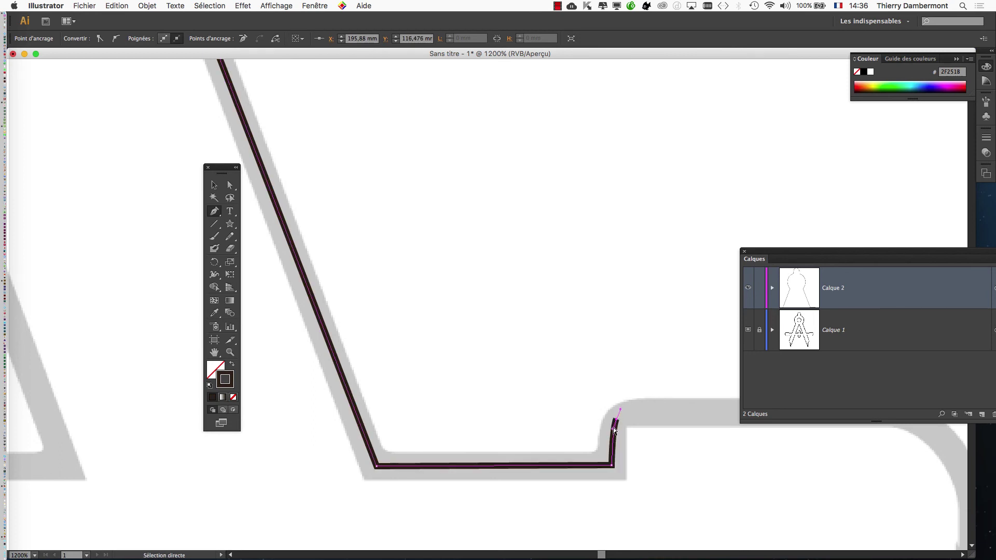
pyautogui.moveTo(645, 457); pyautogui.dragTo(434, 478)
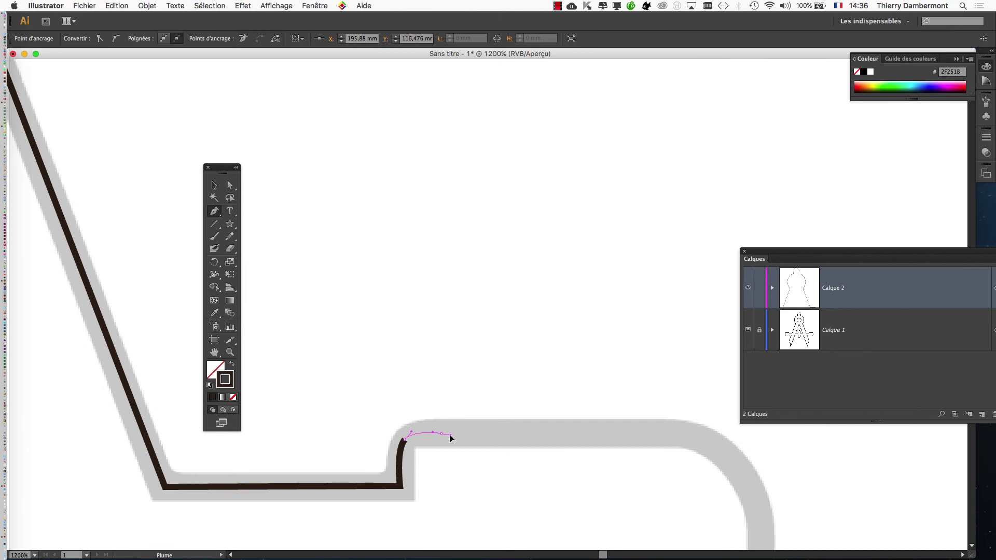
pyautogui.hscroll(5, 466, 440)
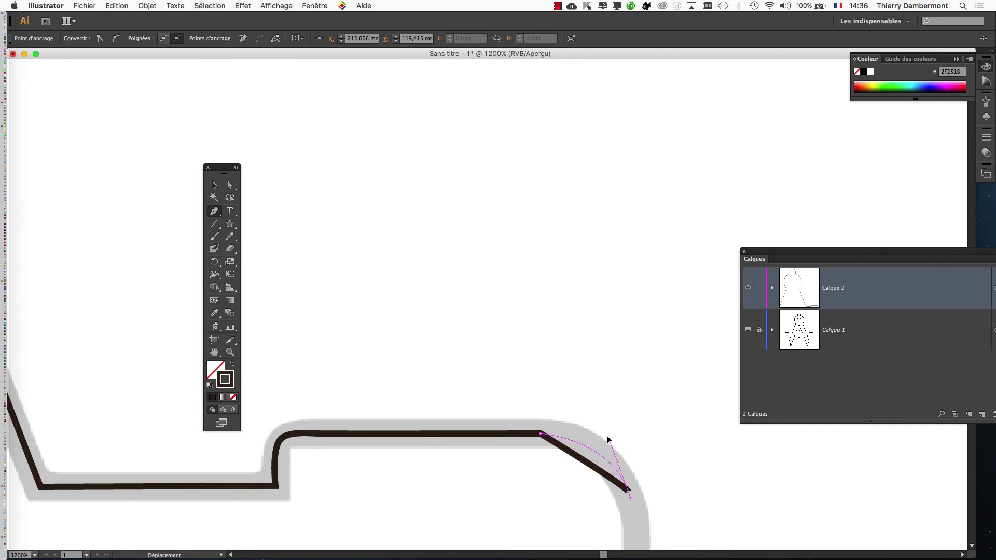
# Step: Curve the path around the right handle's rounded end and back along its lower edge
pyautogui.scroll(-5, 598, 476)
pyautogui.hscroll(2, 598, 476)
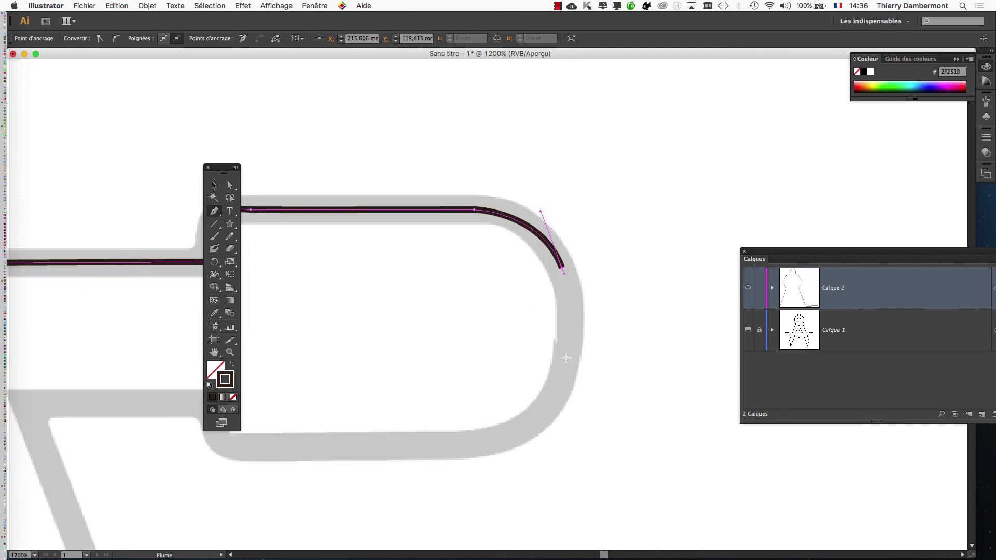
pyautogui.moveTo(566, 355); pyautogui.dragTo(571, 317)
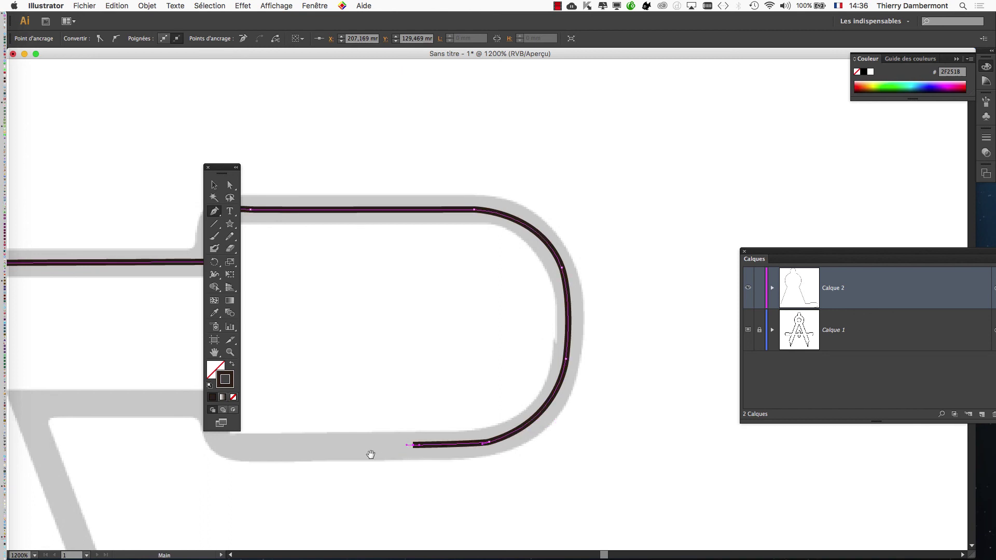
pyautogui.moveTo(371, 454); pyautogui.dragTo(562, 461)
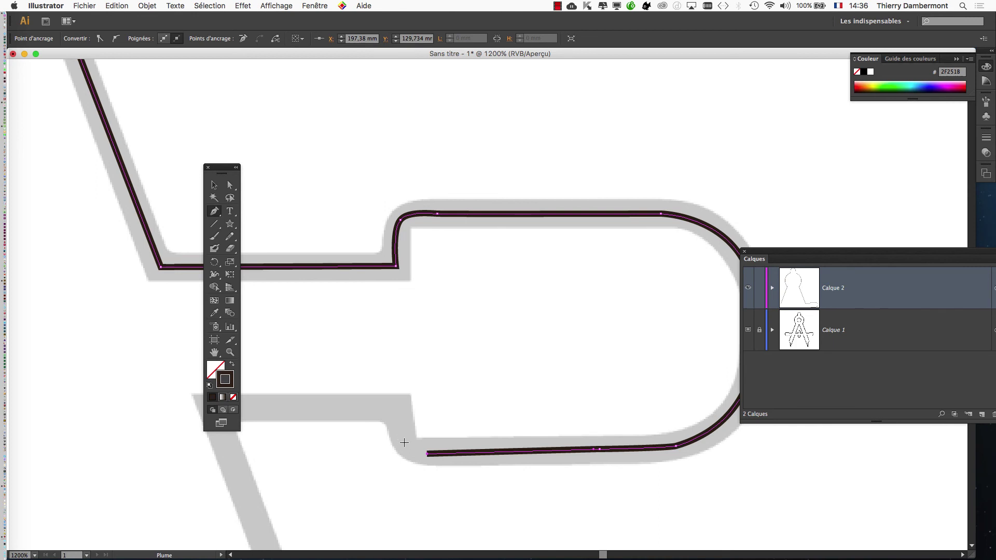
# Step: Trace the handle's lower rounded step and the crossbar's underside back to the right leg, levelling the end anchor
pyautogui.click(399, 413)
pyautogui.moveTo(400, 413)
pyautogui.mouseDown()
pyautogui.moveTo(376, 413)
pyautogui.moveTo(399, 408)
pyautogui.mouseUp()
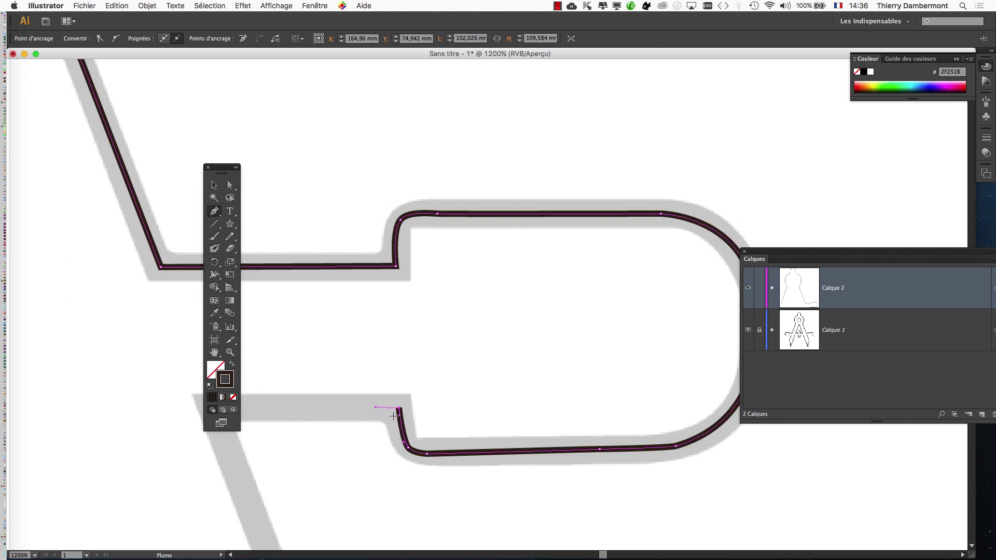
pyautogui.moveTo(496, 431); pyautogui.dragTo(695, 433)
pyautogui.click(418, 414)
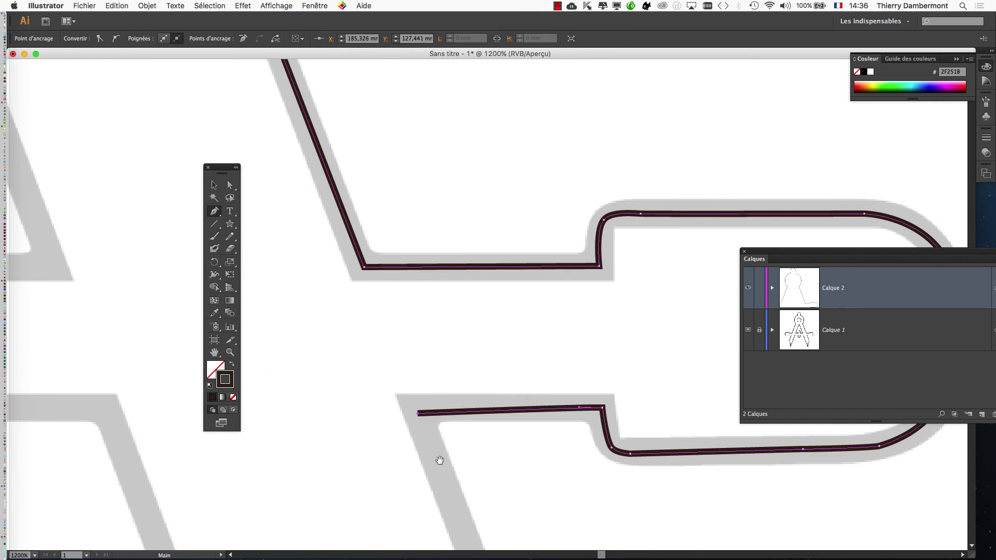
pyautogui.keyDown('super'); pyautogui.click(417, 413); pyautogui.keyUp('super')
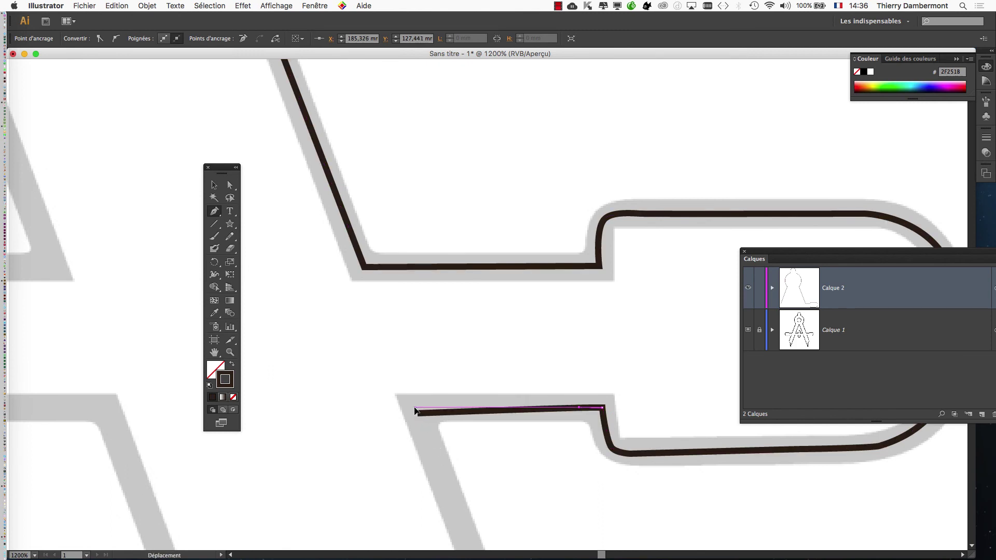
# Step: Extend the path down the right leg's outer edge below the crossbar, adding a smooth anchor where the leg starts to curve
pyautogui.scroll(-5, 444, 434)
pyautogui.hscroll(3, 444, 434)
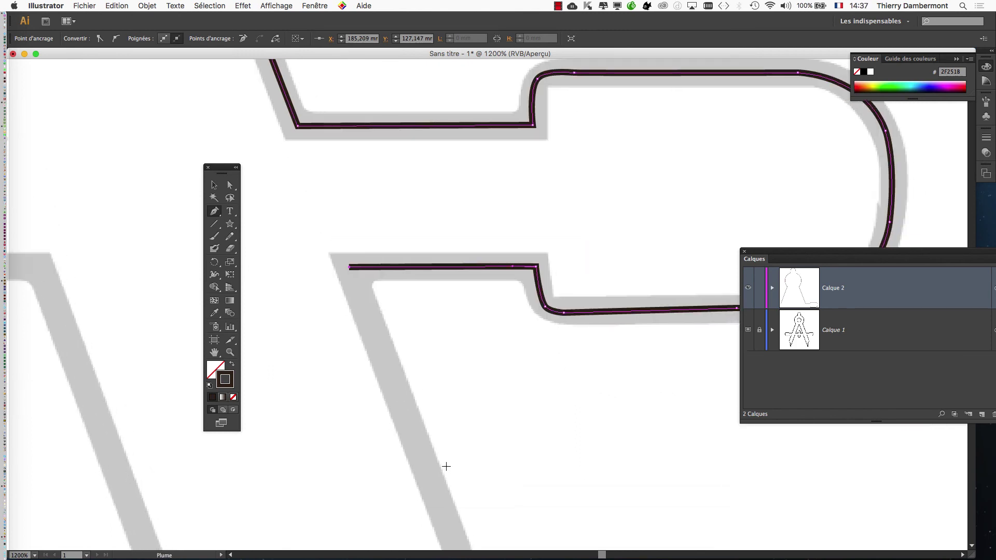
pyautogui.scroll(-6, 447, 467)
pyautogui.hscroll(2, 422, 409)
pyautogui.scroll(-2, 428, 414)
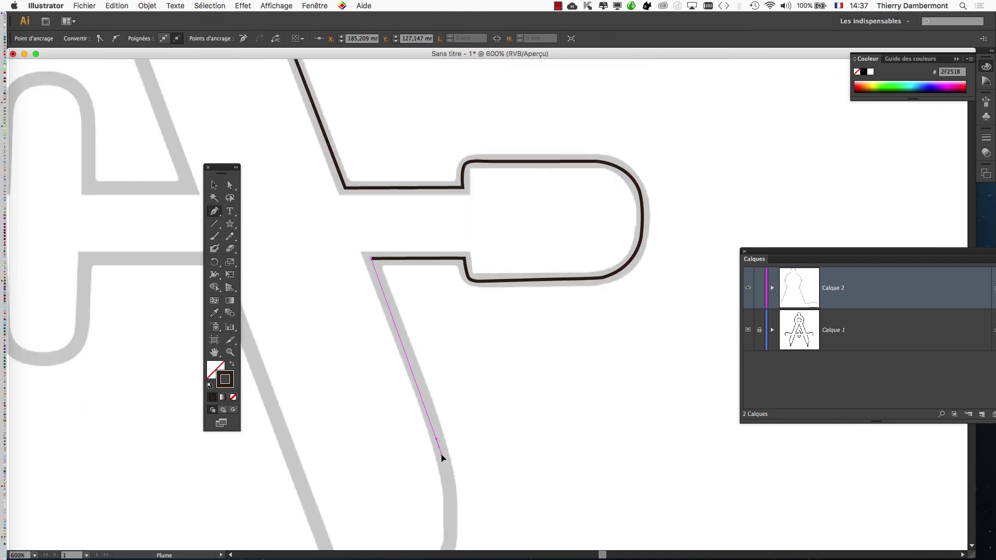
pyautogui.moveTo(441, 456); pyautogui.dragTo(437, 436)
# Step: Move the floating tools panel clear of the compass drawing and view the whole artboard
pyautogui.scroll(-3, 453, 440)
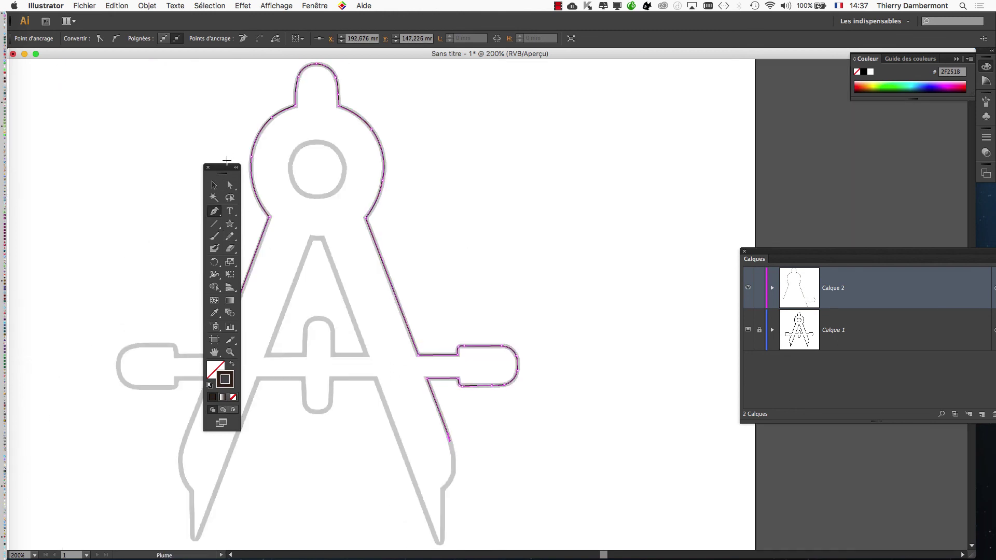
pyautogui.moveTo(224, 167); pyautogui.dragTo(129, 161)
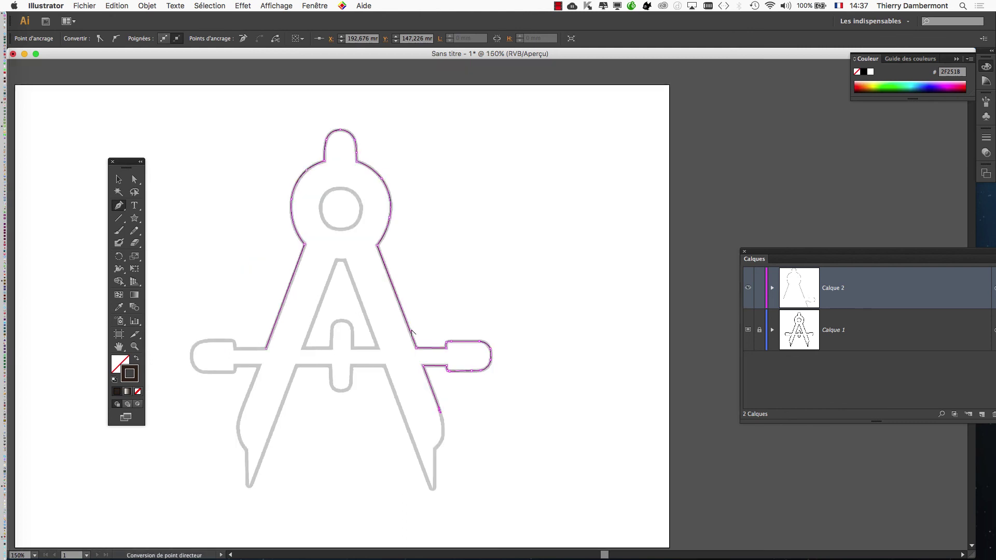
pyautogui.press('super+minus')
pyautogui.scroll(1, 318, 348)
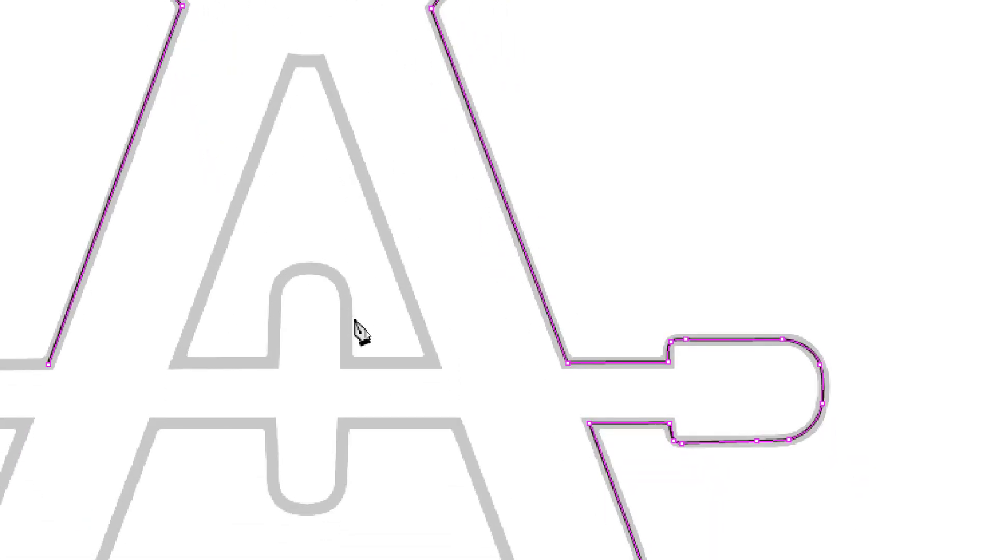
pyautogui.press('alt')
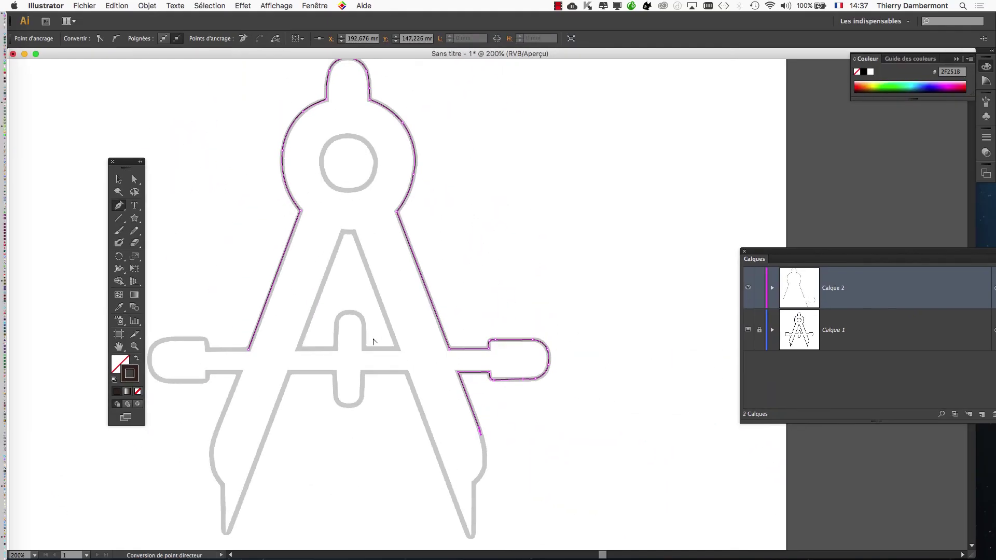
pyautogui.scroll(-2, 374, 342)
pyautogui.press('super')
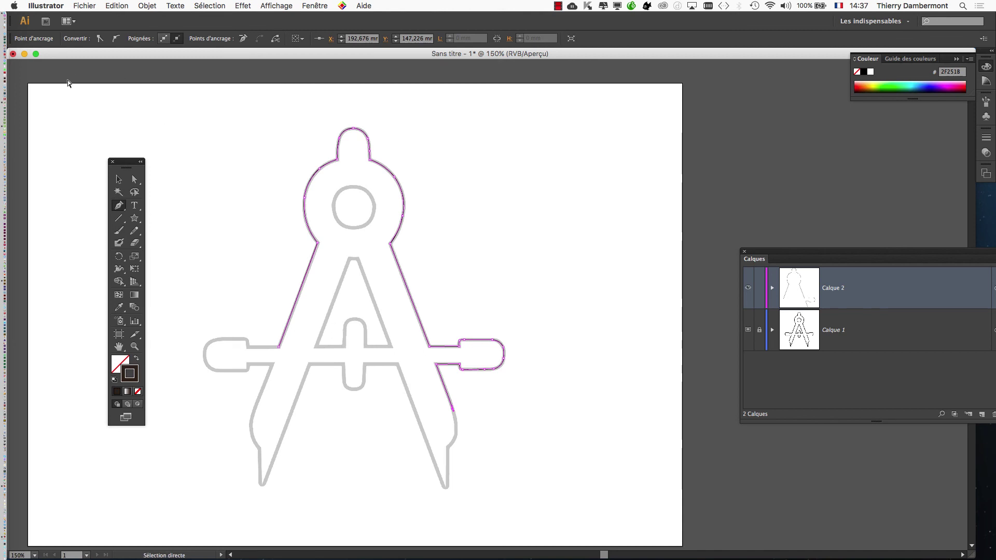
# Step: Close the document and save it as compas-01.ai in Adobe Illustrator format in the troisième jour AI - SESSION 11 folder
pyautogui.press('super+w')
pyautogui.click(602, 437)
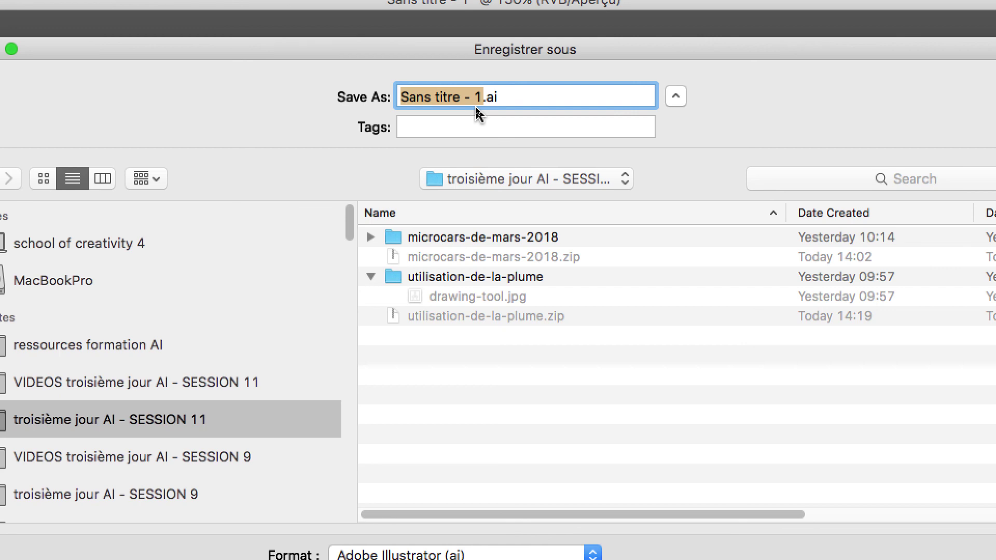
pyautogui.write('compas-01')
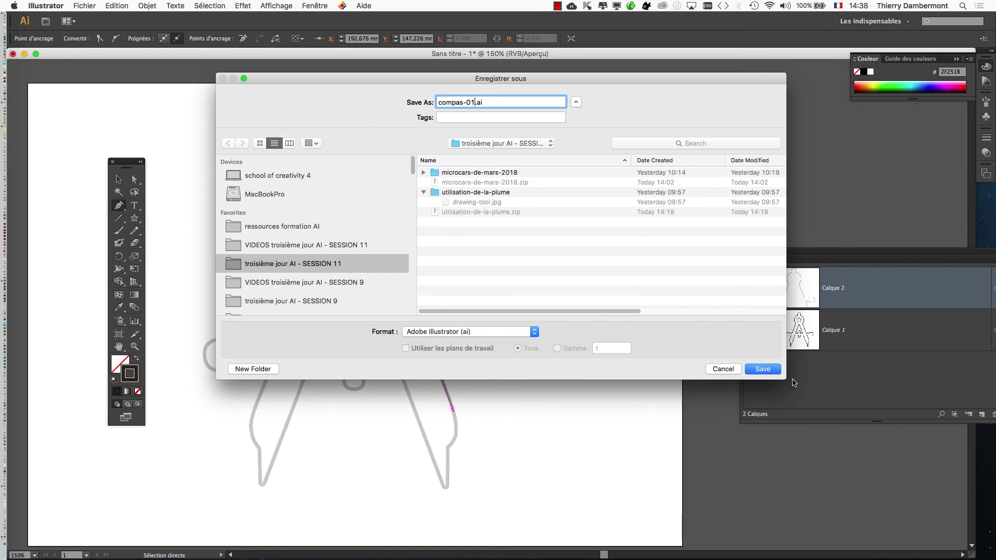
pyautogui.click(771, 369)
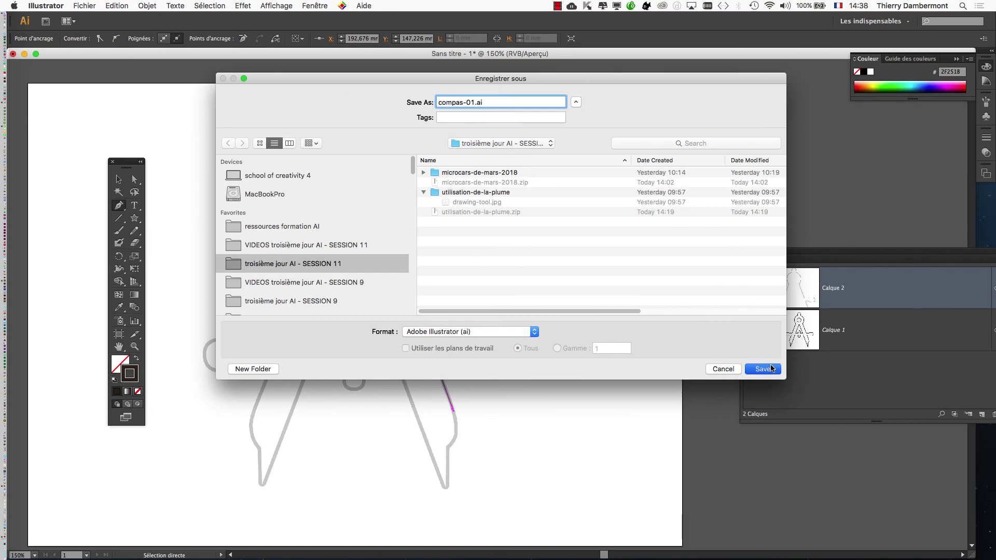